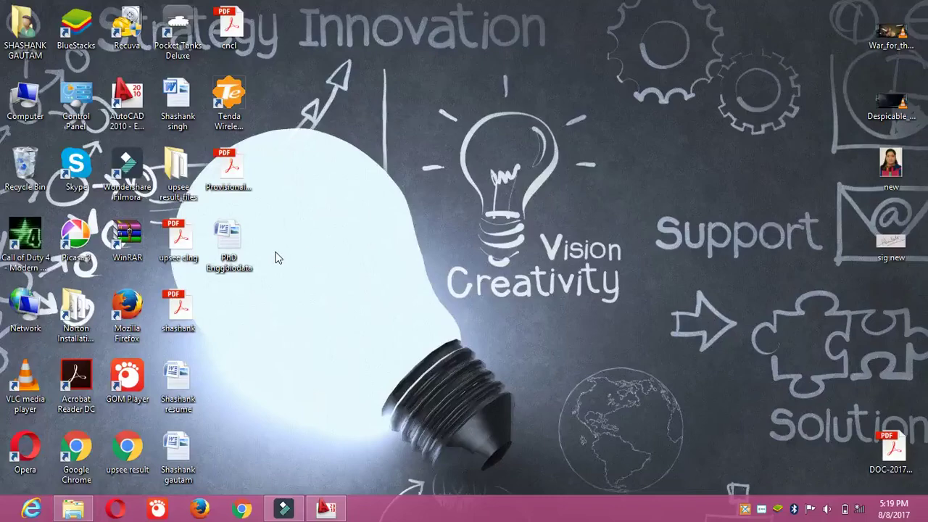
Restore AutoCAD, turn on ORTHO and draw the small hub circle
click(326, 507)
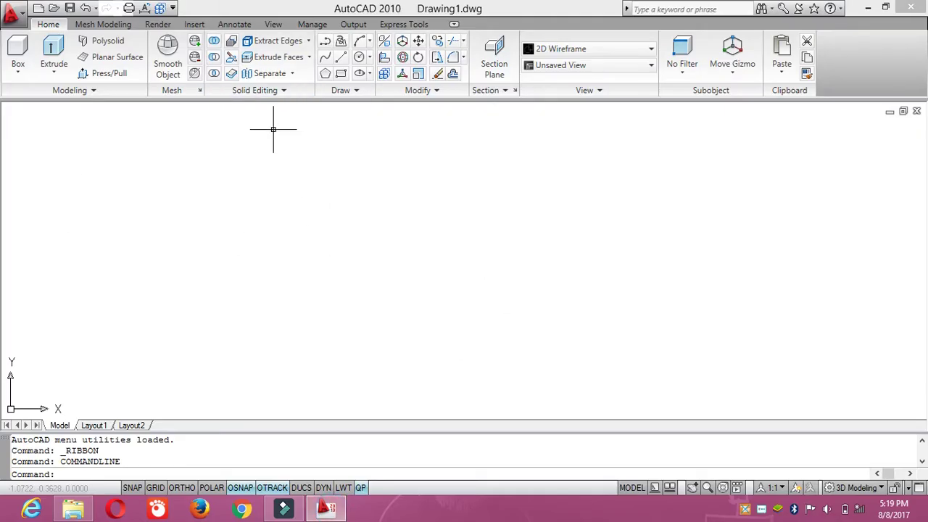
click(181, 487)
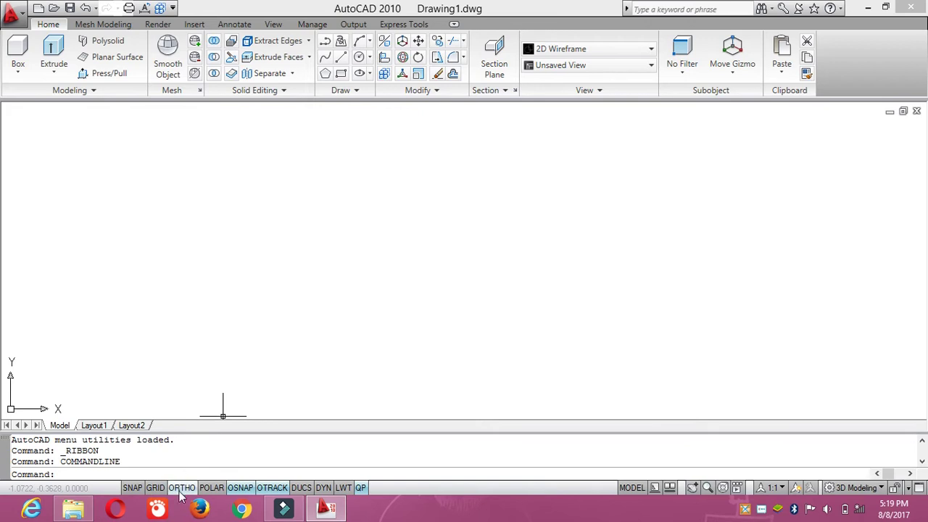
click(359, 56)
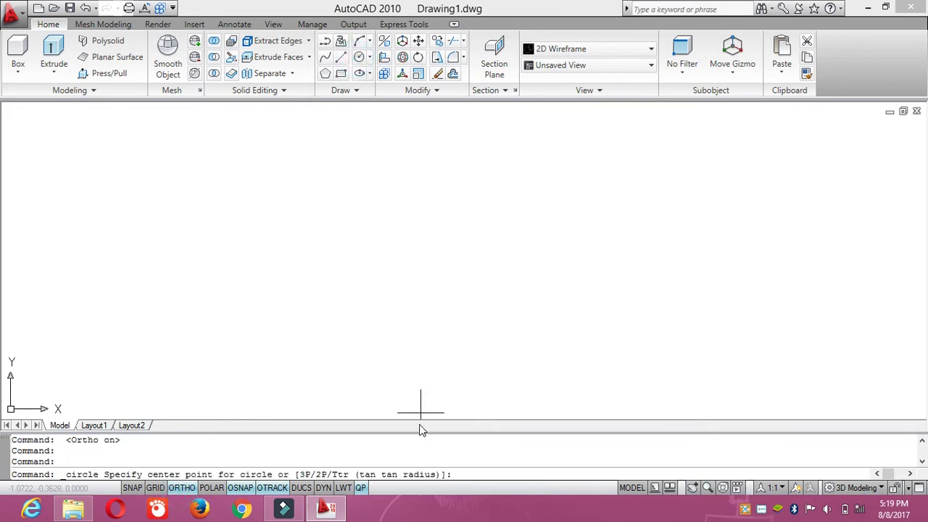
click(430, 302)
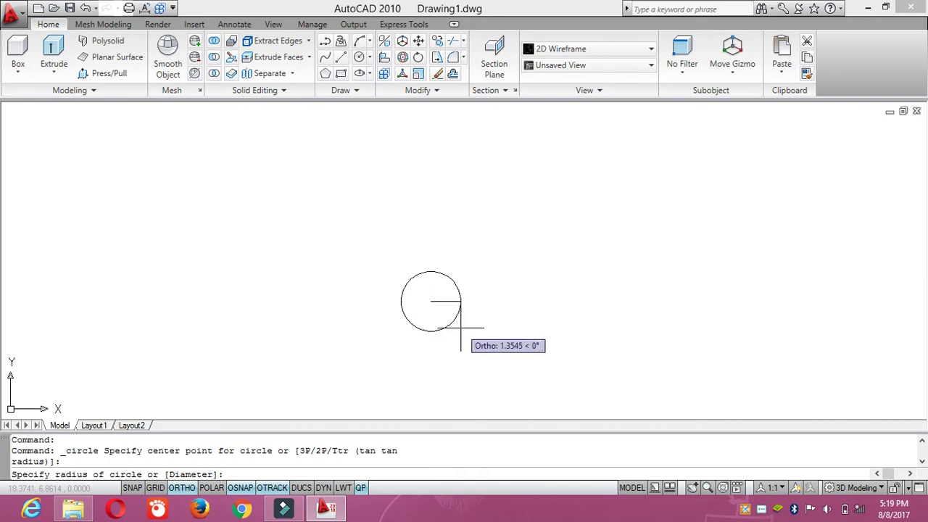
click(456, 326)
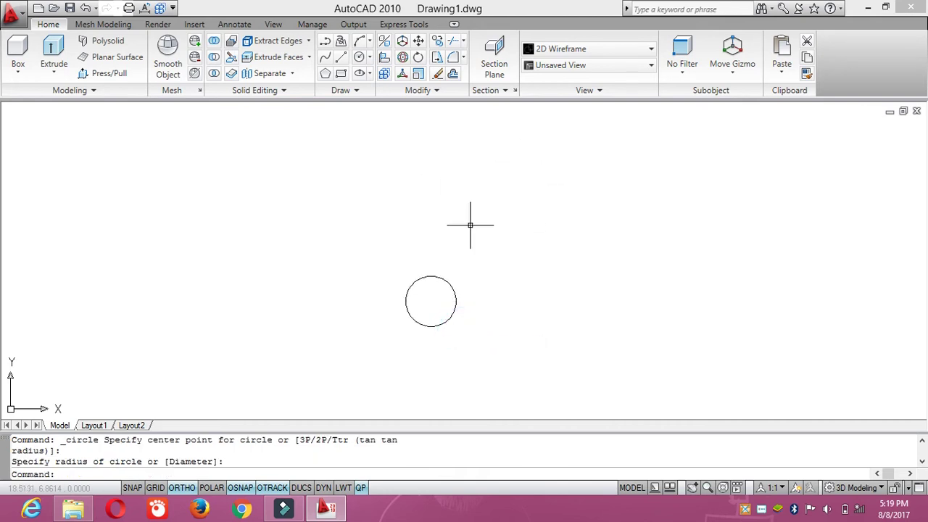
Draw two rim circles on the hub centre, radii 9.1738 and about 9.64
key(Return)
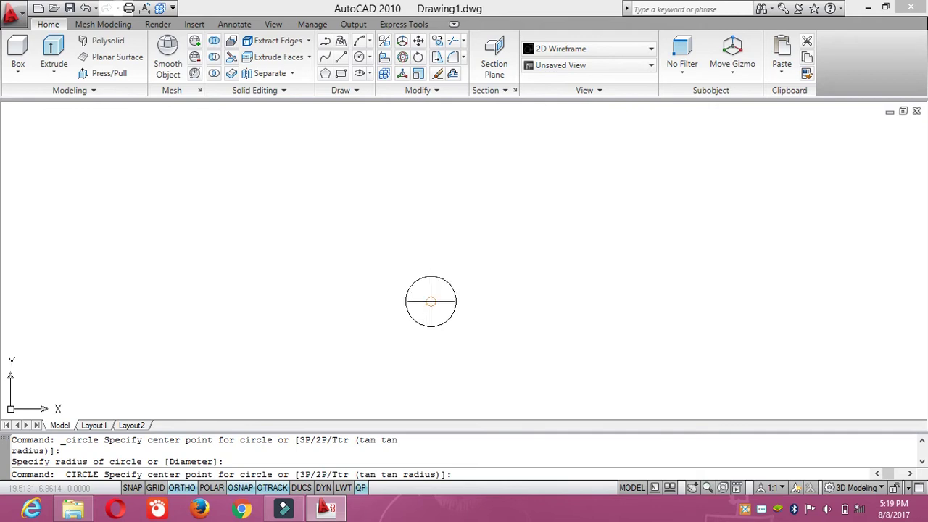
click(430, 300)
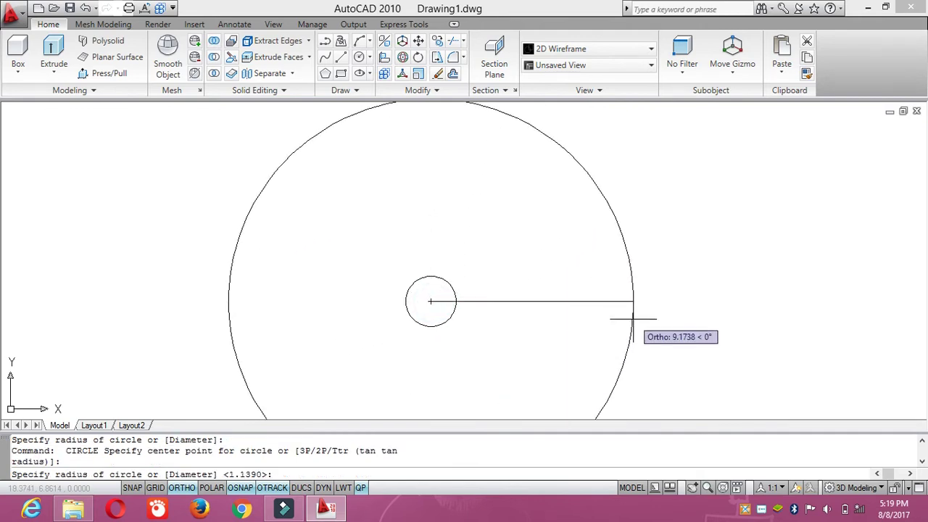
click(633, 318)
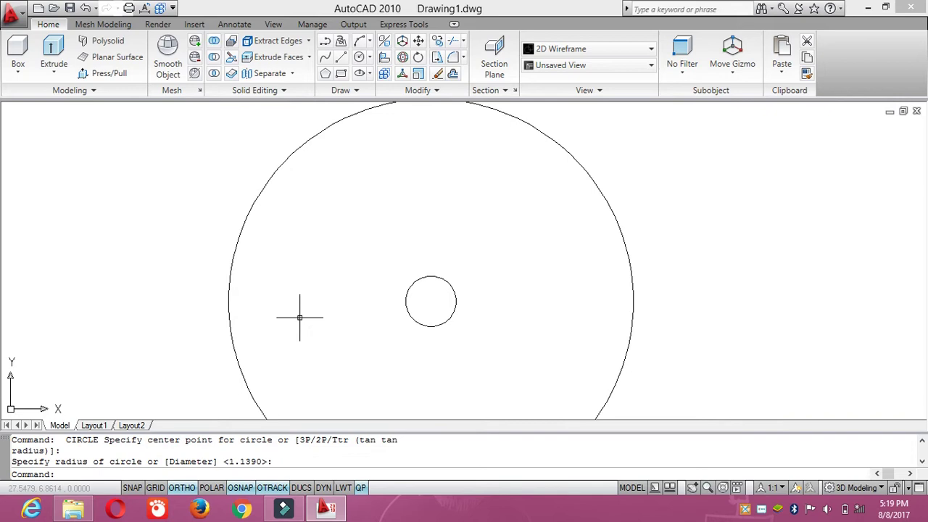
key(Return)
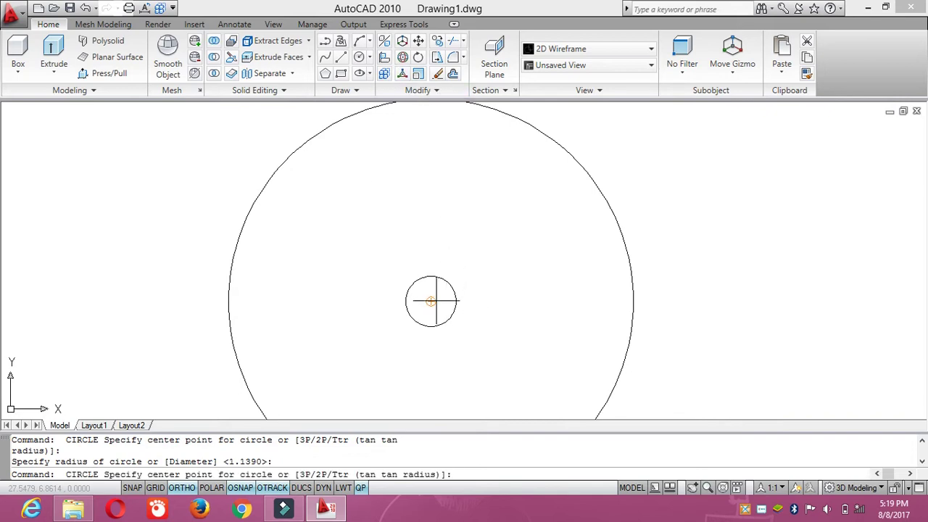
click(430, 301)
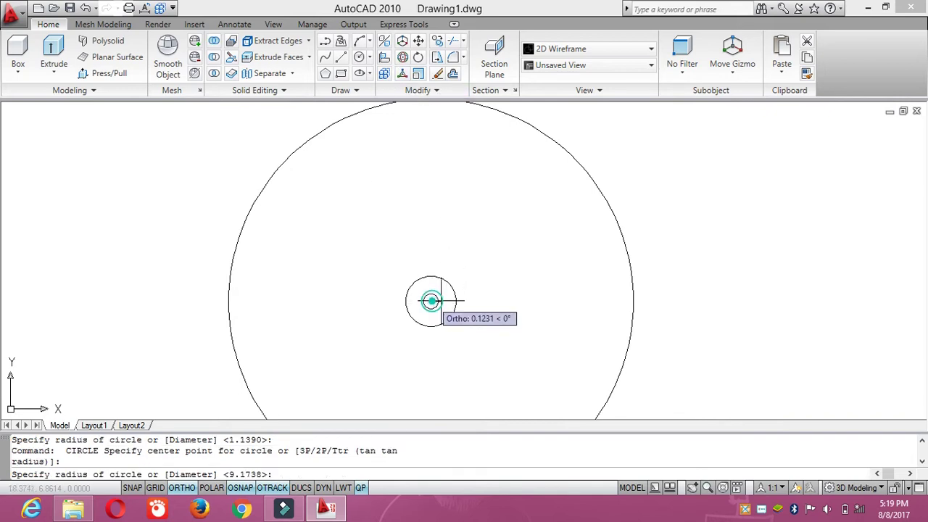
click(642, 319)
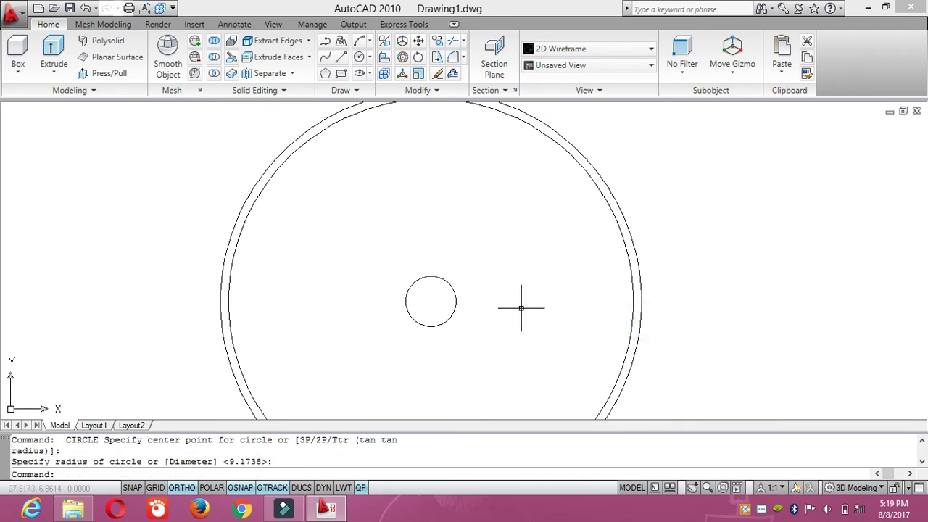
key(Return)
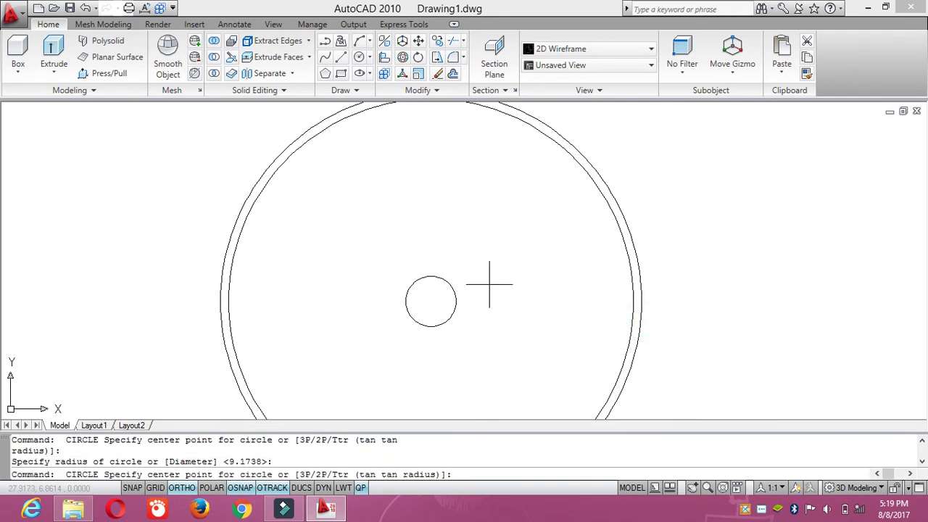
key(Escape)
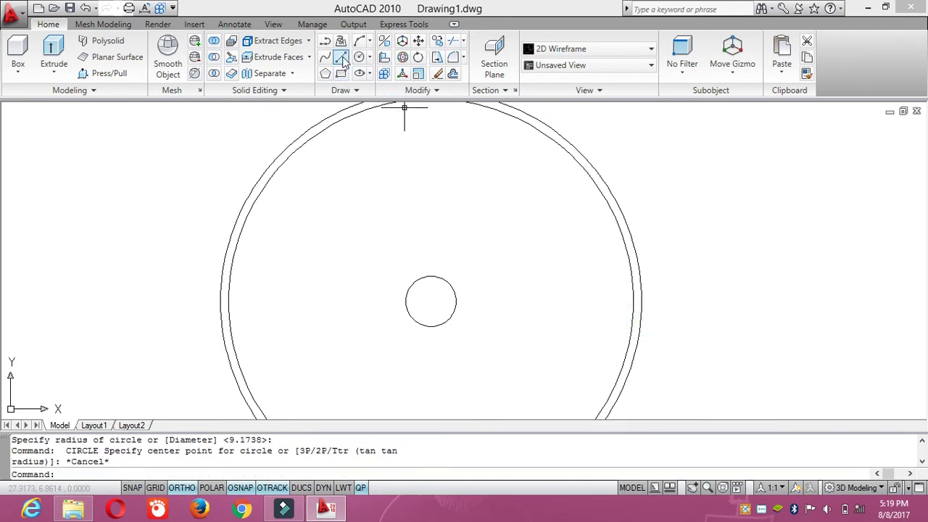
click(341, 56)
click(430, 301)
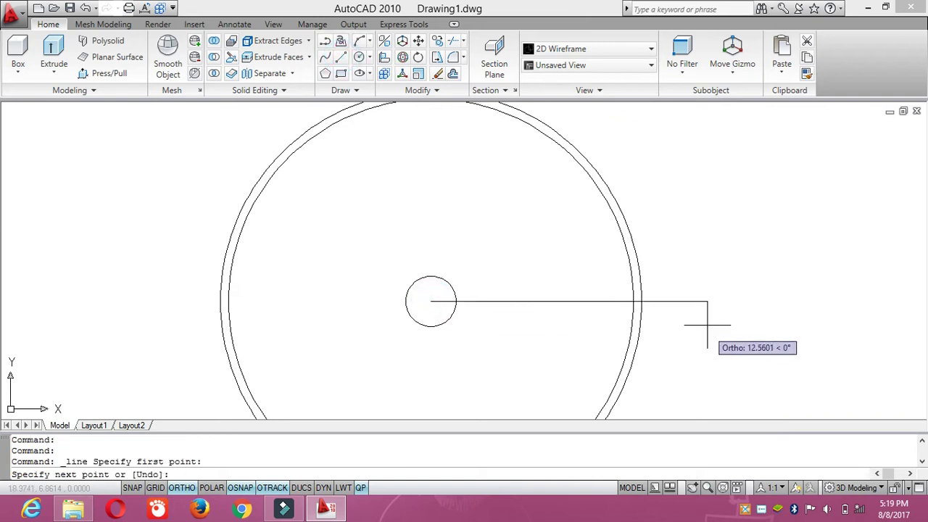
click(684, 301)
key(Escape)
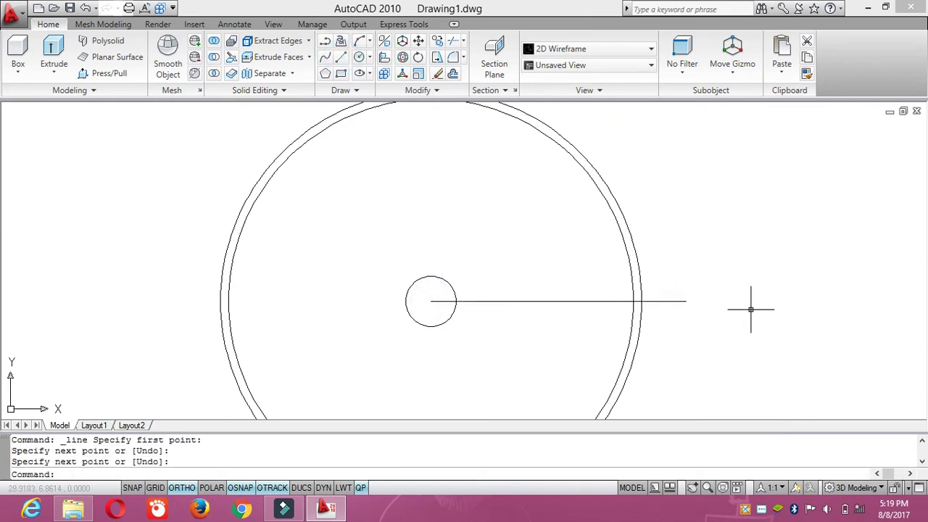
text(ro)
key(Return)
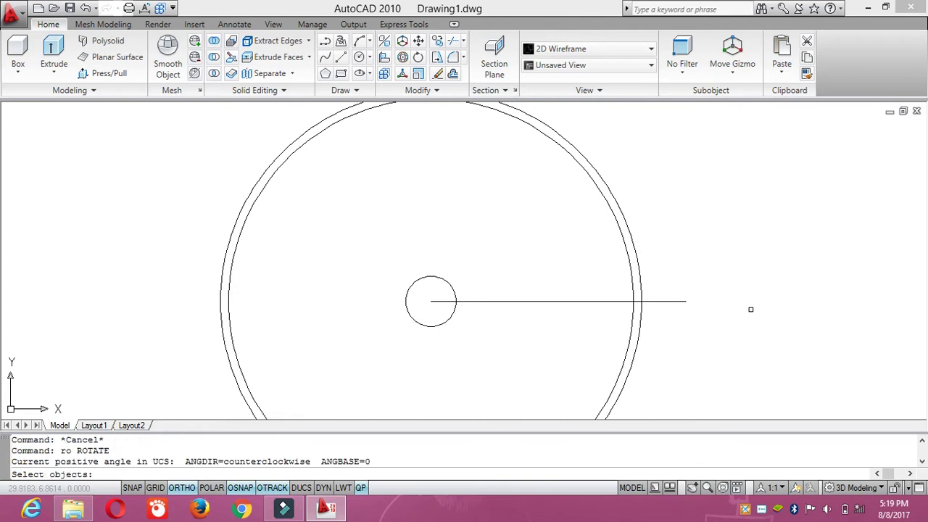
click(528, 299)
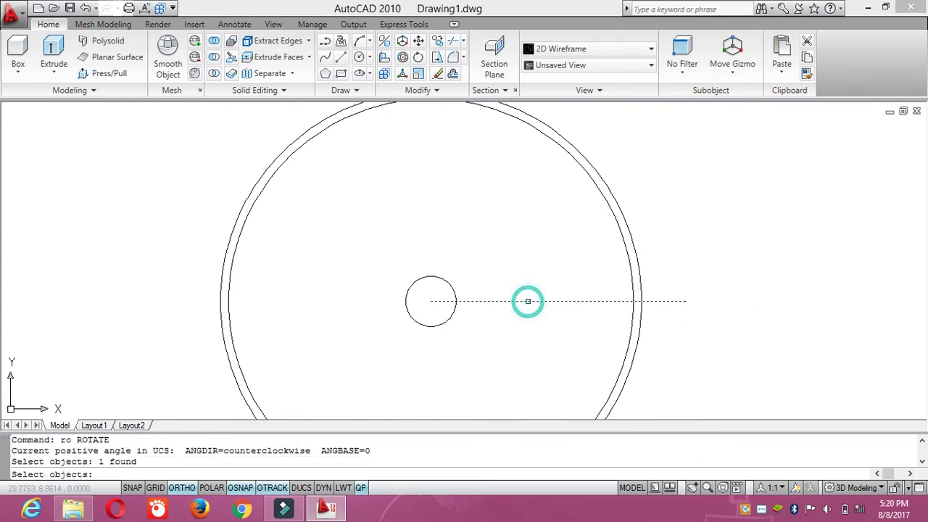
key(Return)
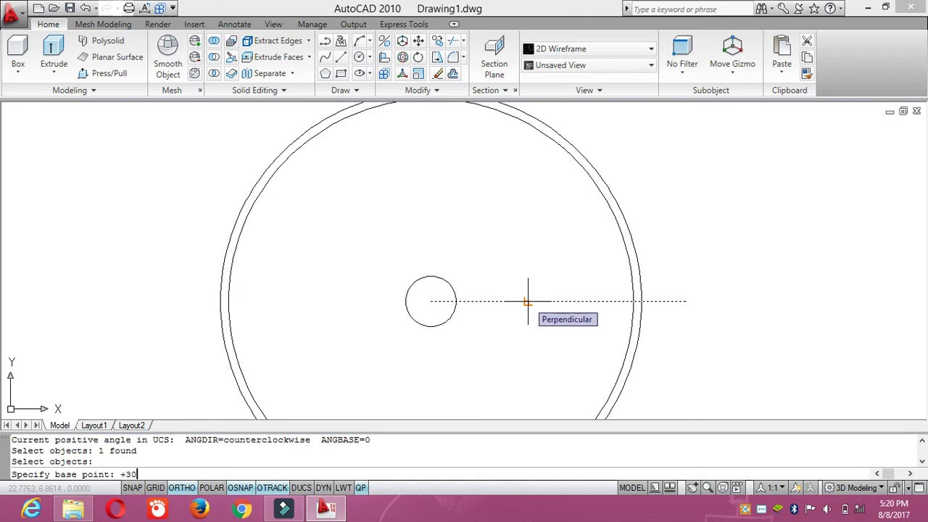
key(Return)
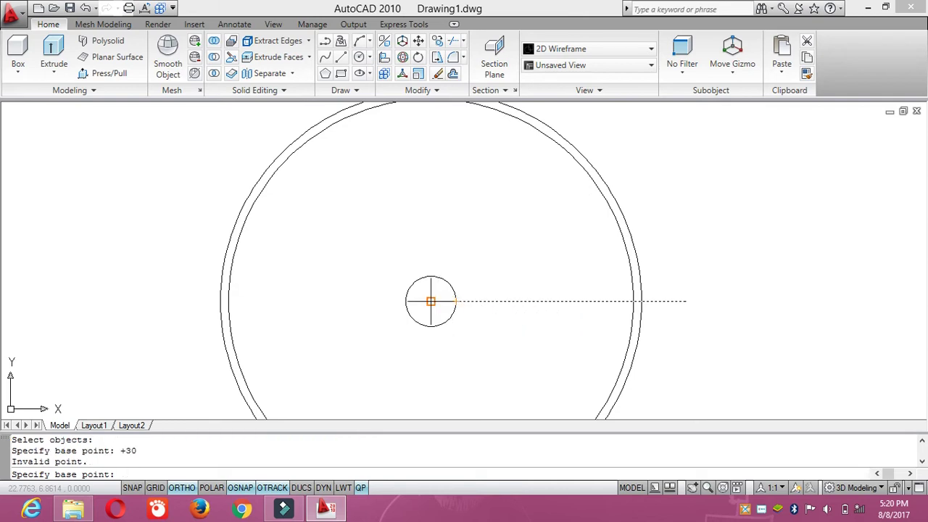
click(430, 300)
key(Return)
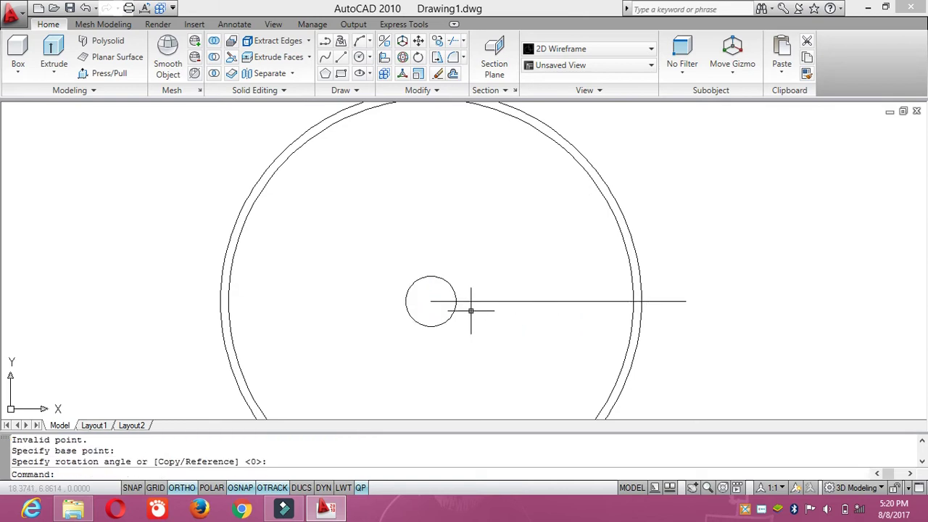
click(520, 304)
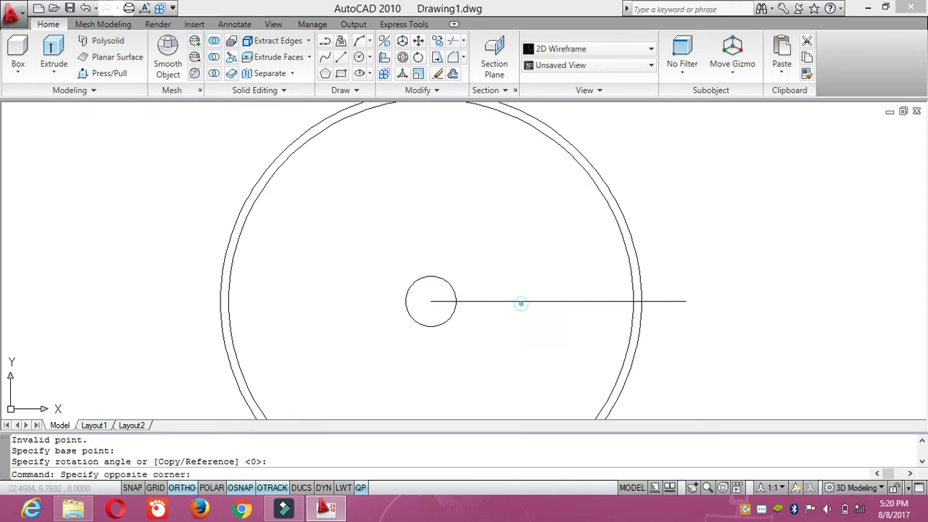
click(518, 297)
text(r)
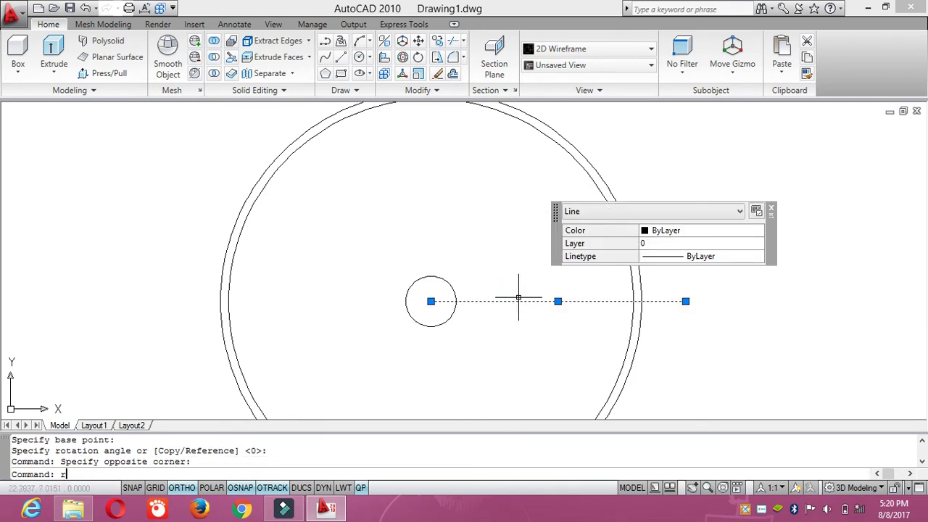
text(o)
key(Return)
text(+30)
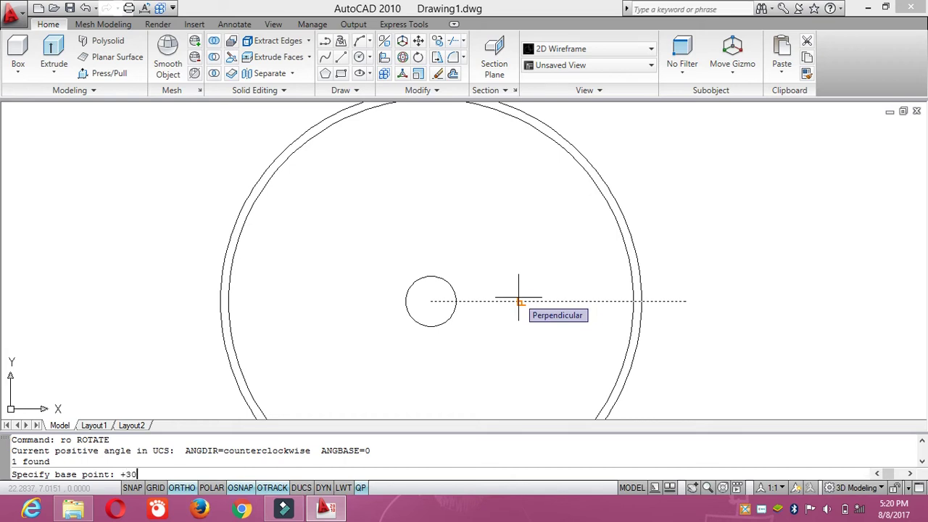
key(Return)
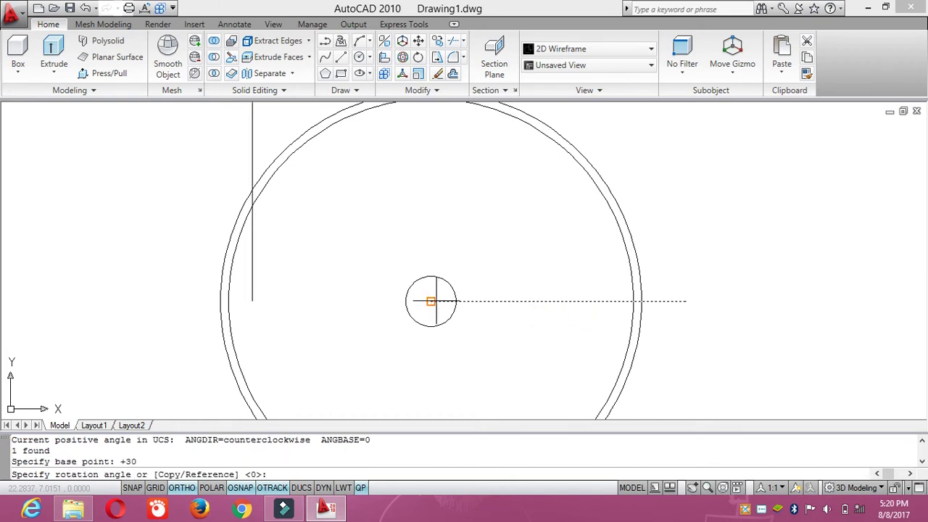
click(436, 301)
scroll(537, 303, down, 4)
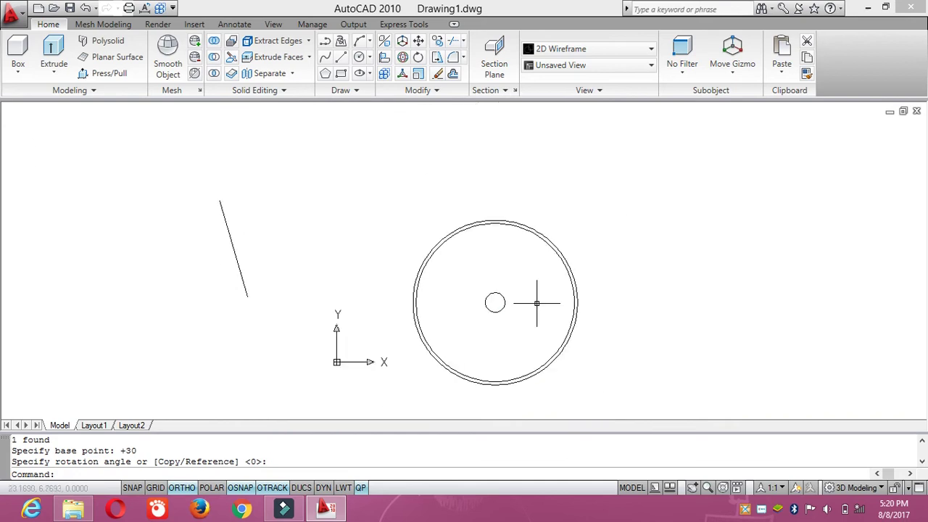
scroll(534, 308, up, 2)
drag(137, 207, 84, 255)
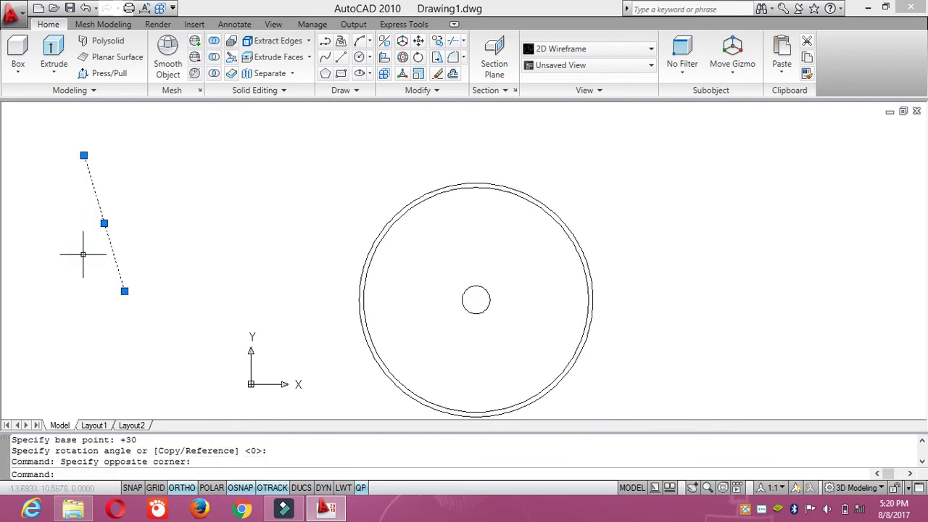
text(e)
key(Return)
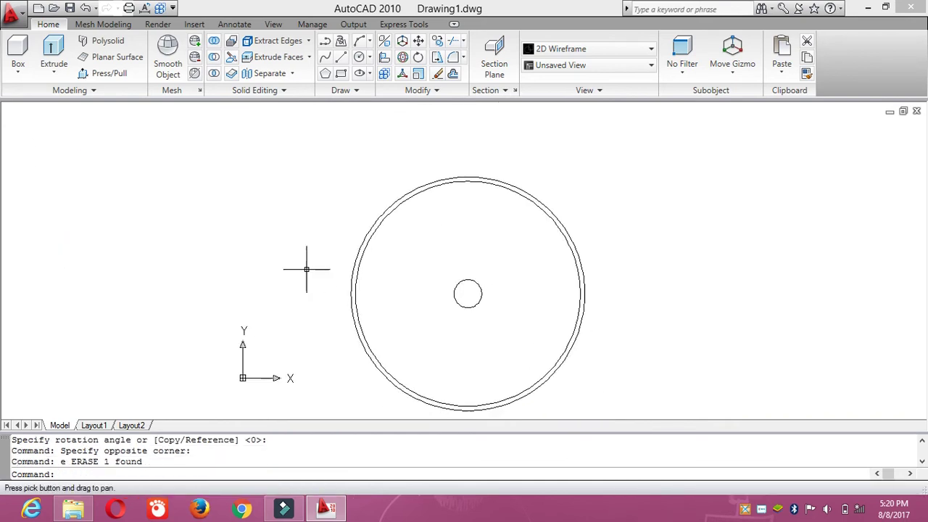
With ORTHO off, draw a slanted line from the hub centre out past the rim
mouse_move(389, 265)
middle_down()
mouse_move(334, 251)
mouse_move(336, 280)
middle_up()
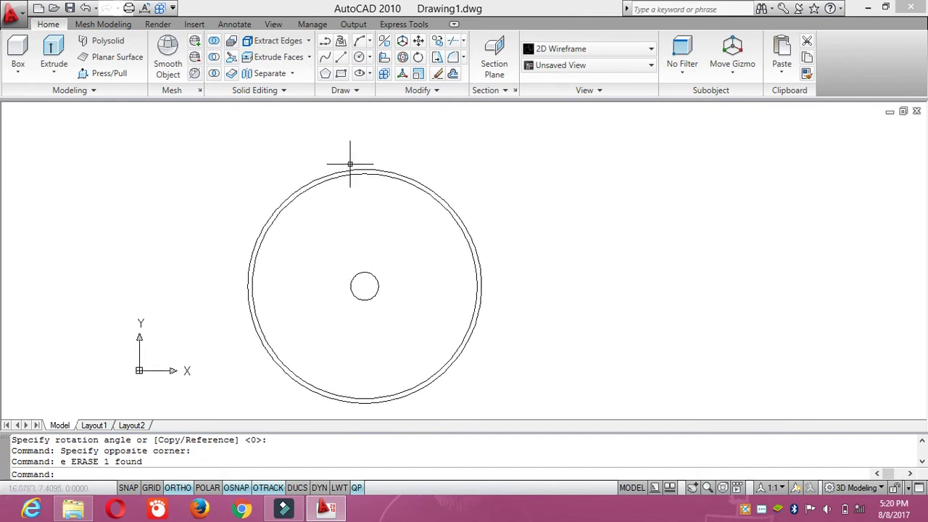
click(342, 62)
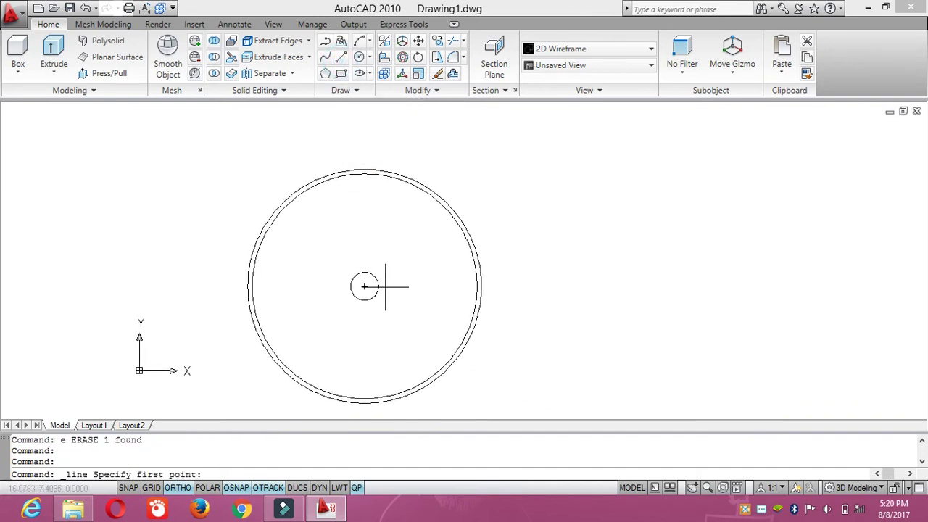
click(177, 487)
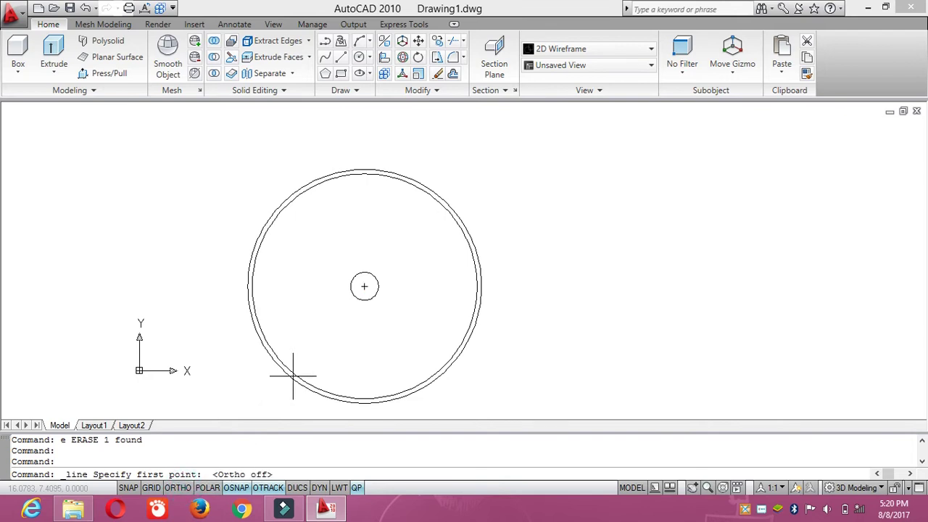
click(363, 286)
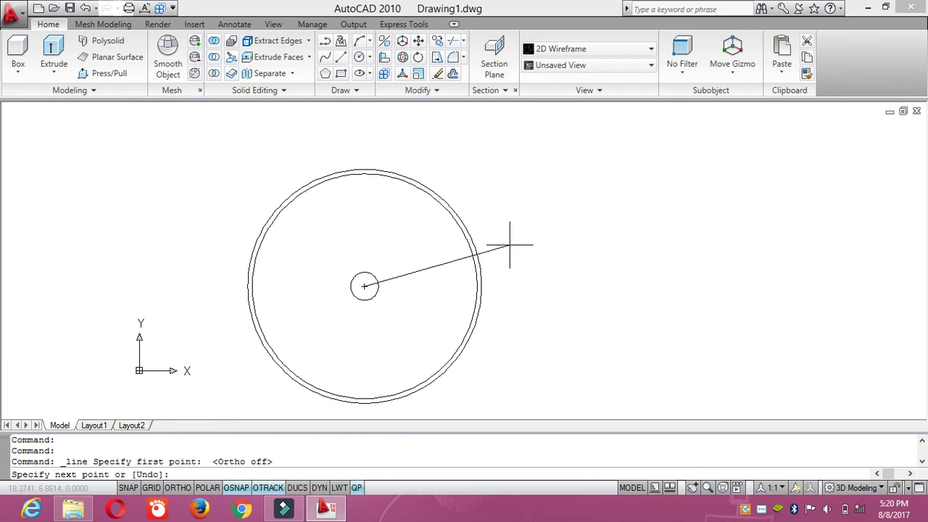
click(509, 247)
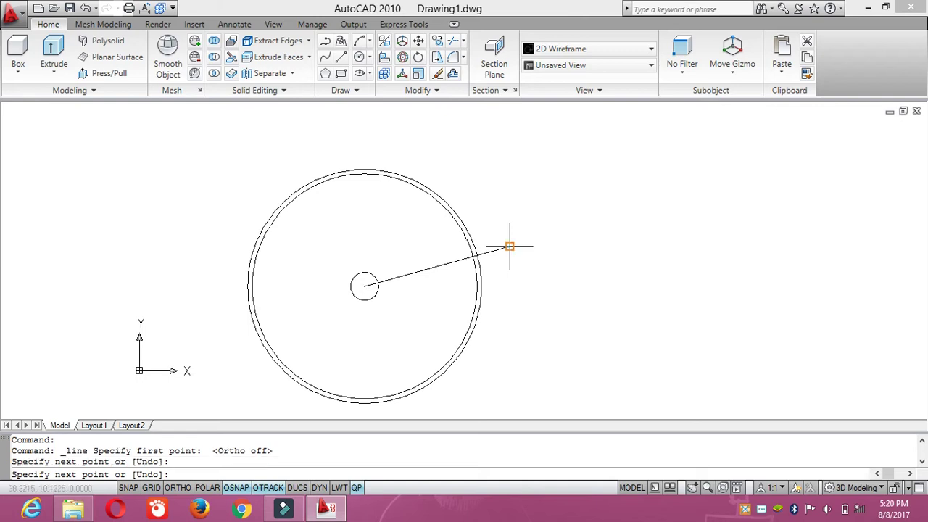
key(Return)
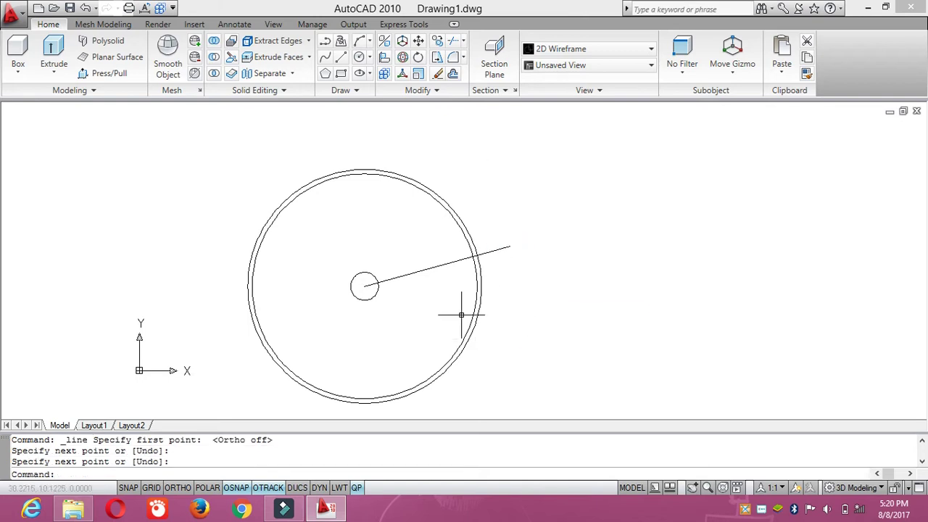
With ORTHO on, draw a horizontal line from the hub centre just past the rim
click(338, 57)
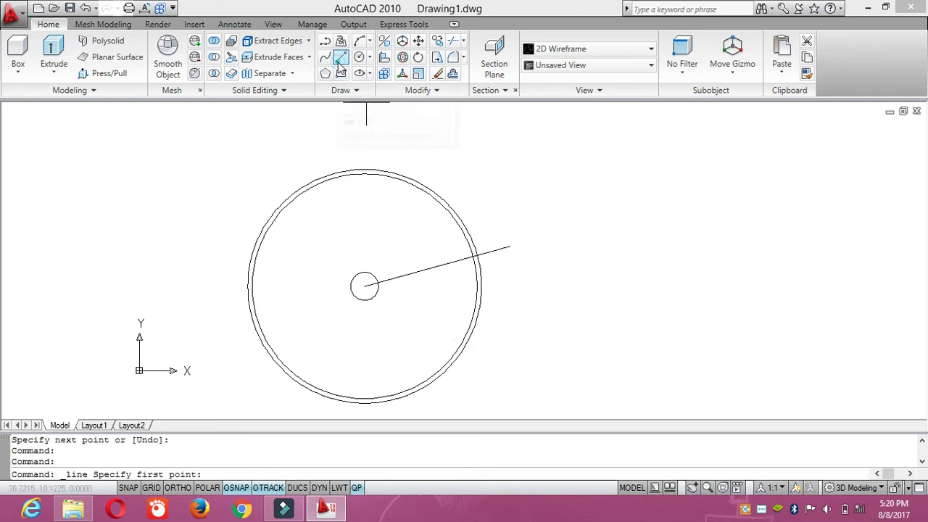
click(177, 487)
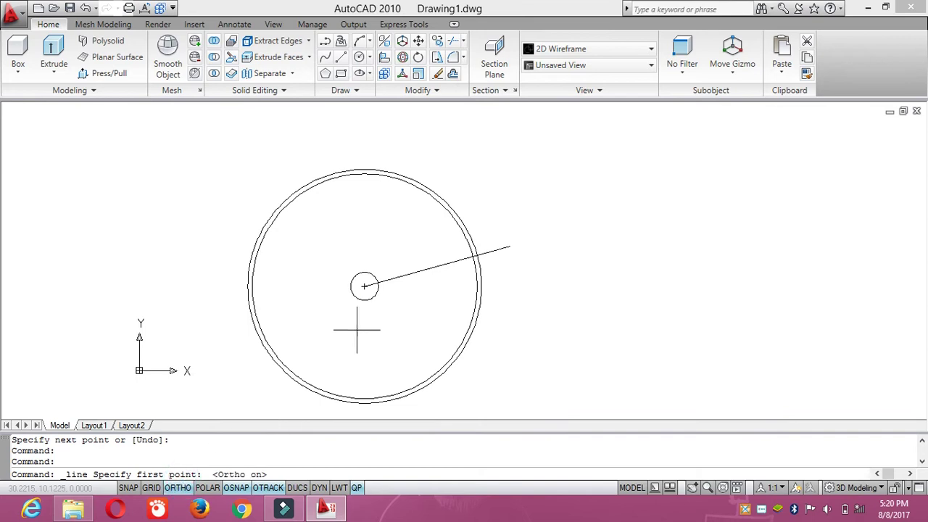
scroll(366, 290, up, 2)
click(360, 284)
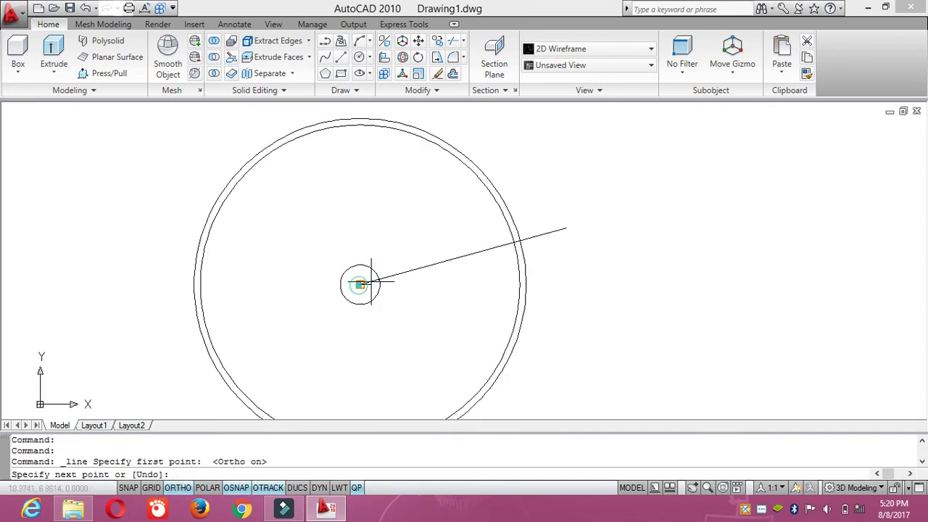
click(552, 285)
key(Return)
middle_drag(362, 357, 425, 324)
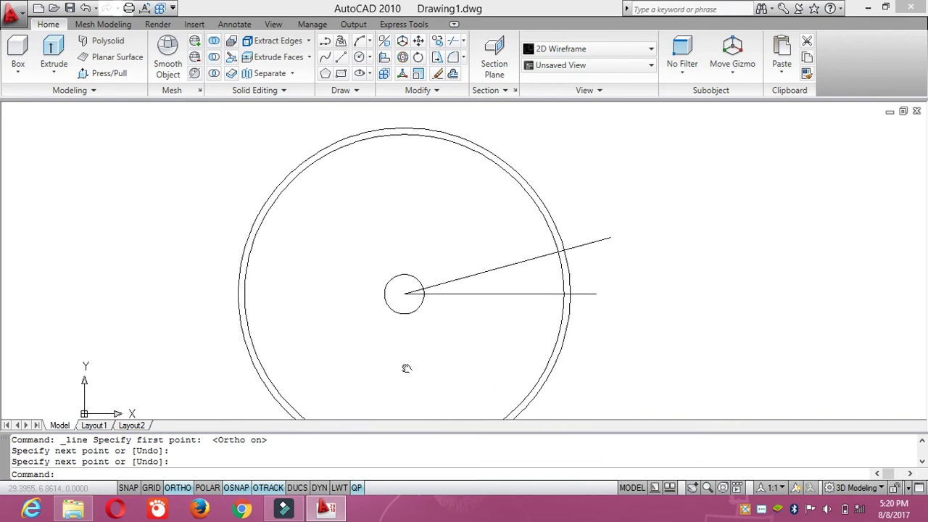
scroll(439, 248, up, 2)
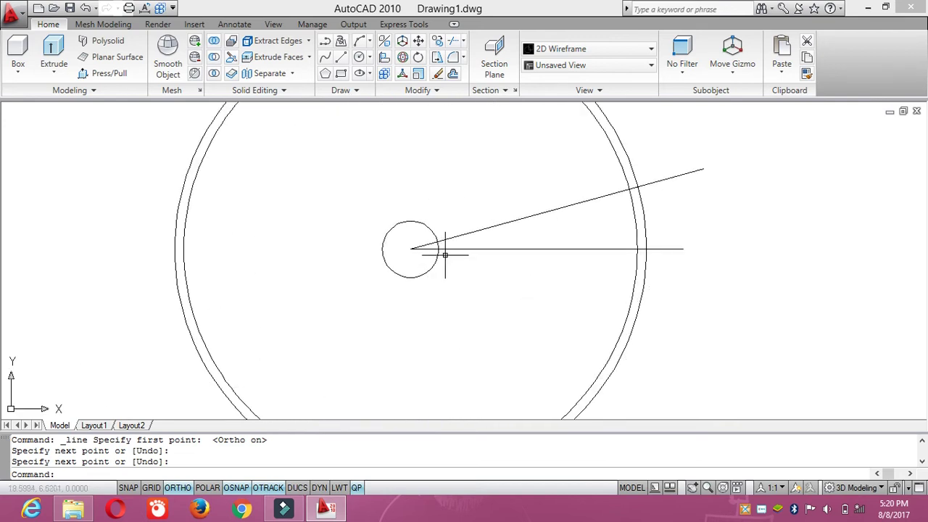
middle_drag(447, 273, 452, 283)
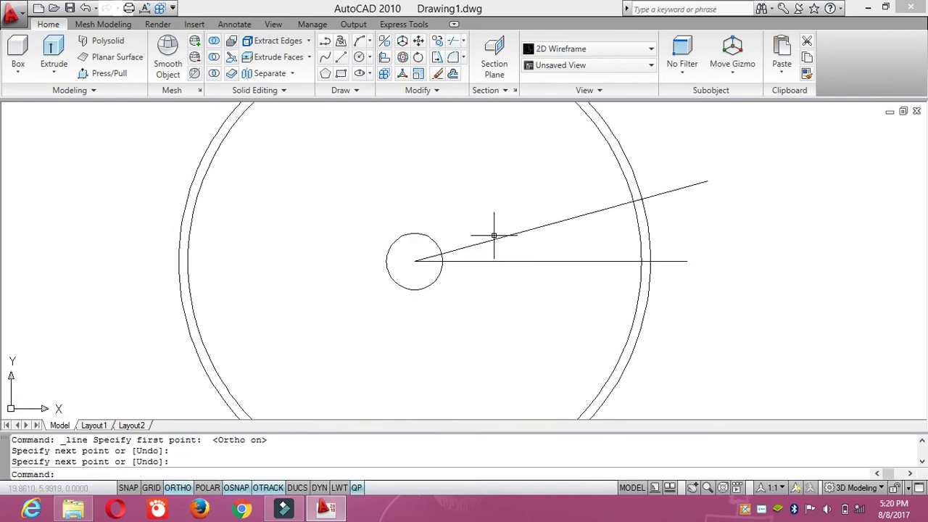
Mirror the slanted line across the horizontal line, keeping the original
click(492, 239)
text(mi)
key(Return)
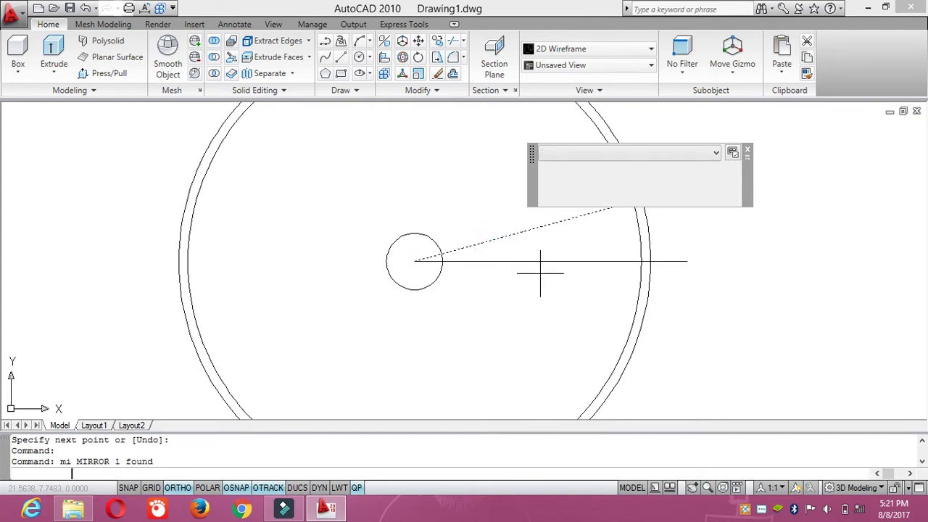
click(413, 261)
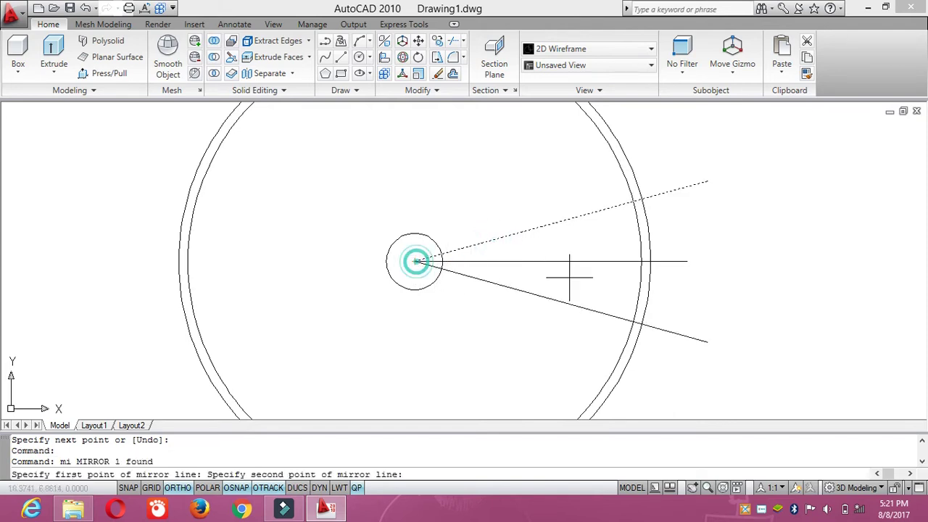
click(686, 261)
right_click(686, 261)
click(704, 267)
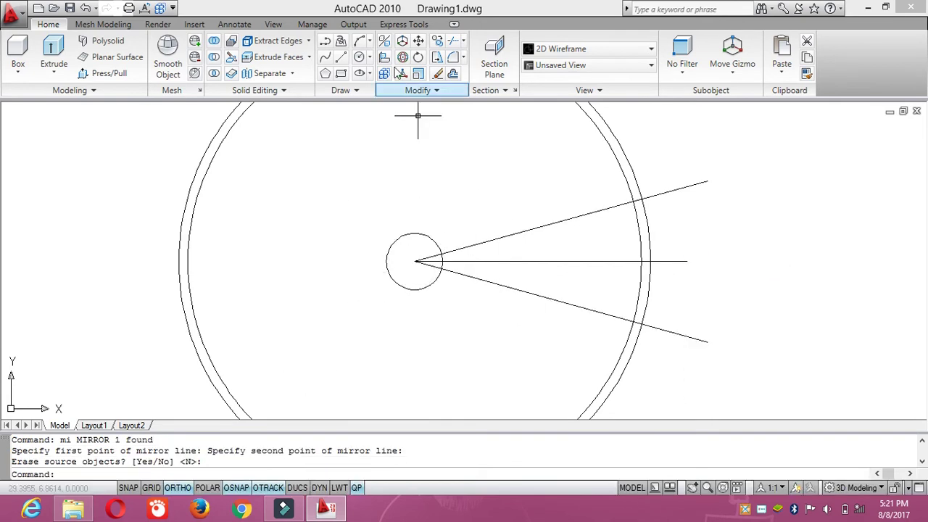
Draw a short vertical line crossing the three radial lines near the hub
click(339, 58)
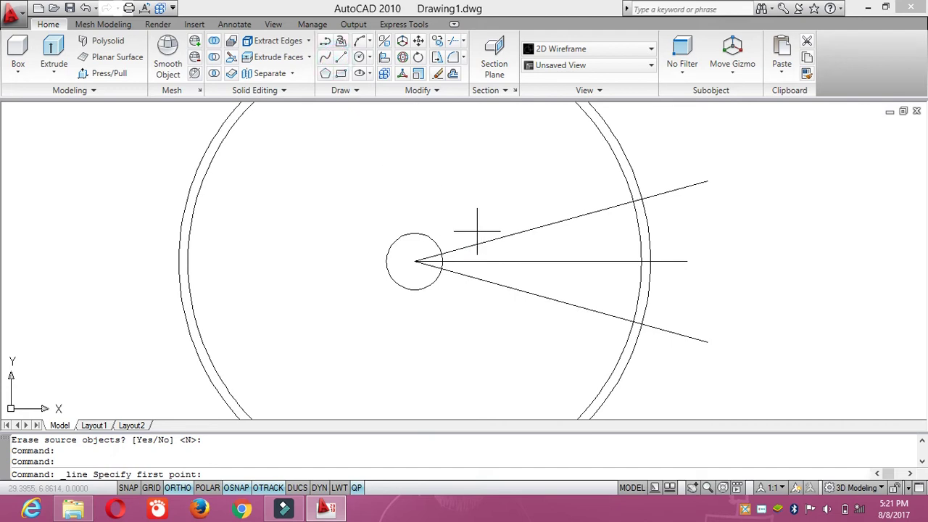
click(472, 232)
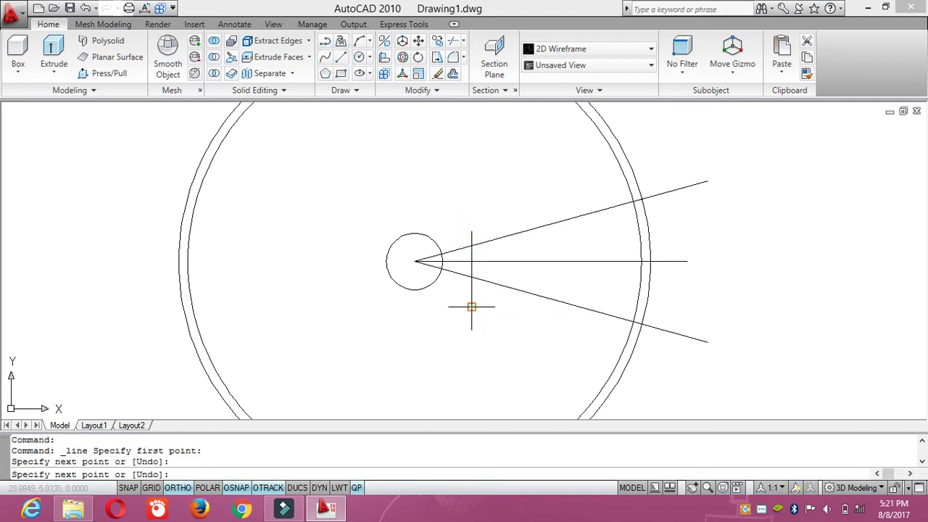
key(Return)
middle_drag(504, 322, 513, 349)
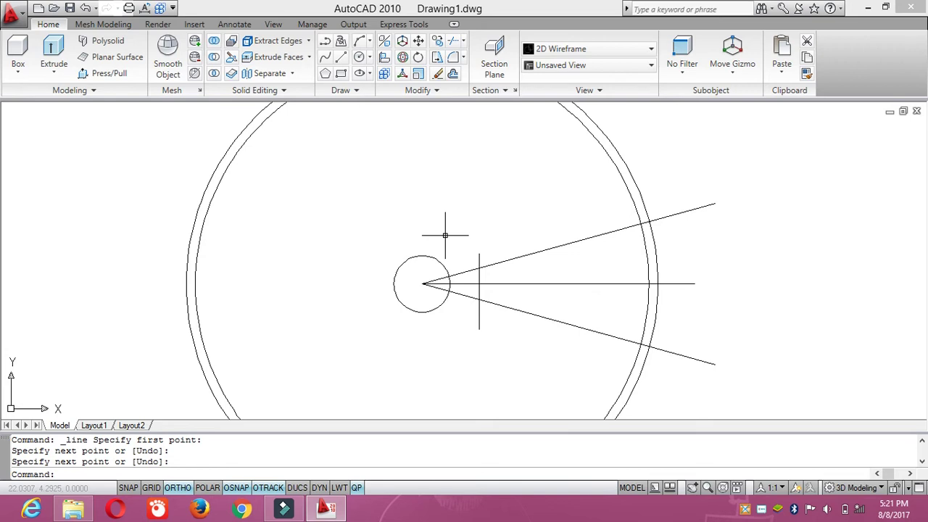
Draw a hub-centred circle of about 8.57 radius inside the rim, plus a smaller one inside it
click(358, 57)
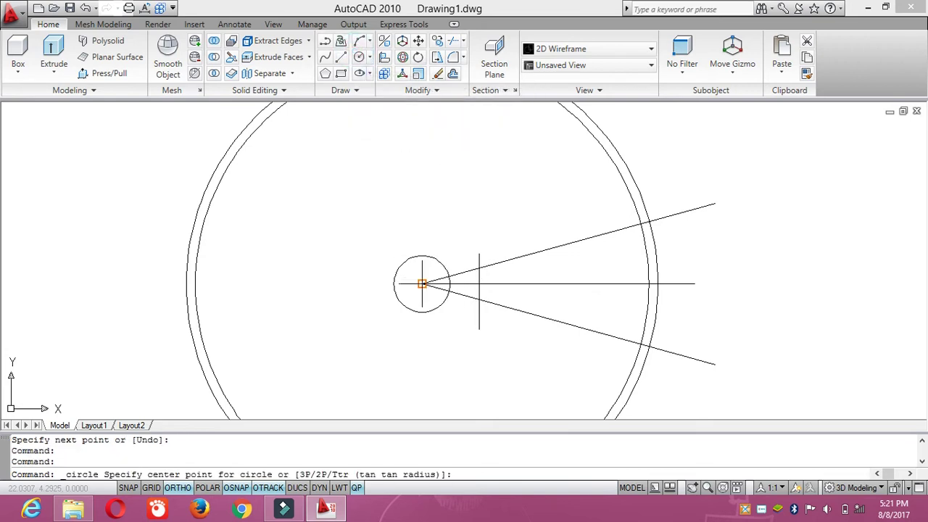
click(421, 283)
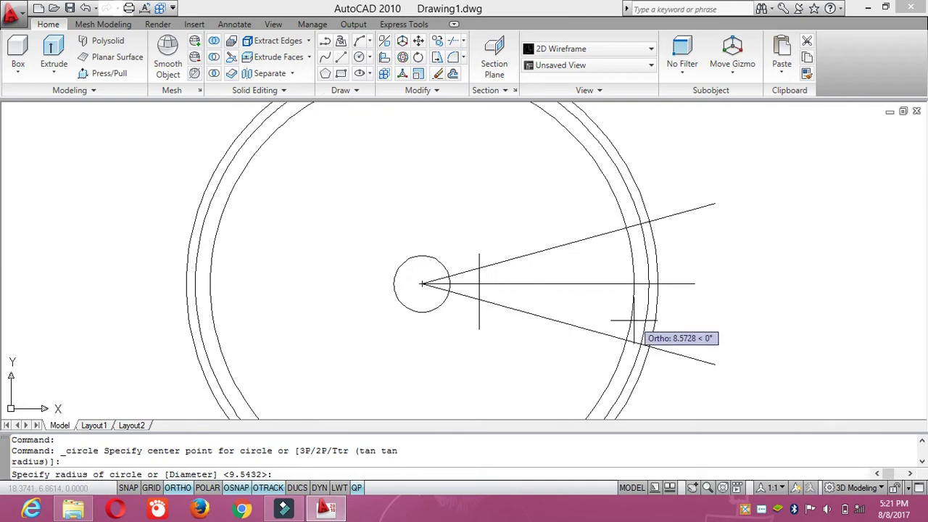
click(632, 318)
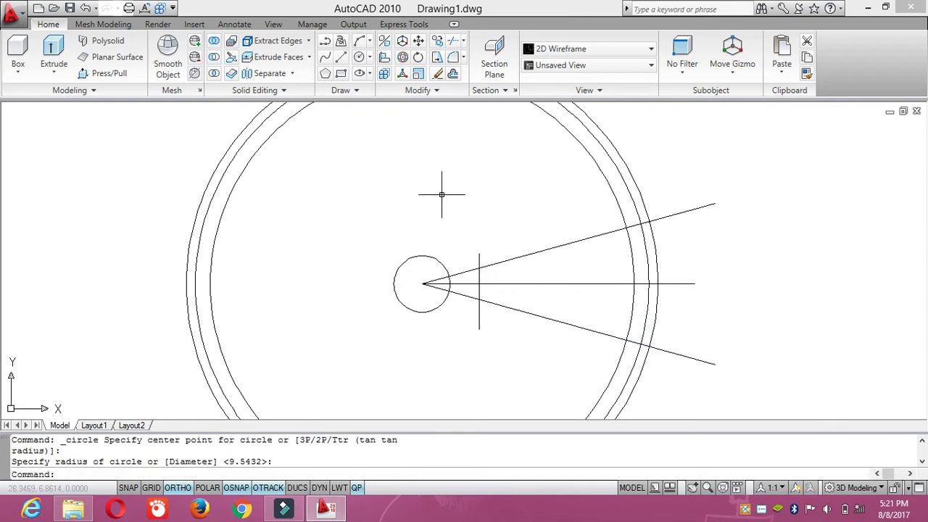
key(Return)
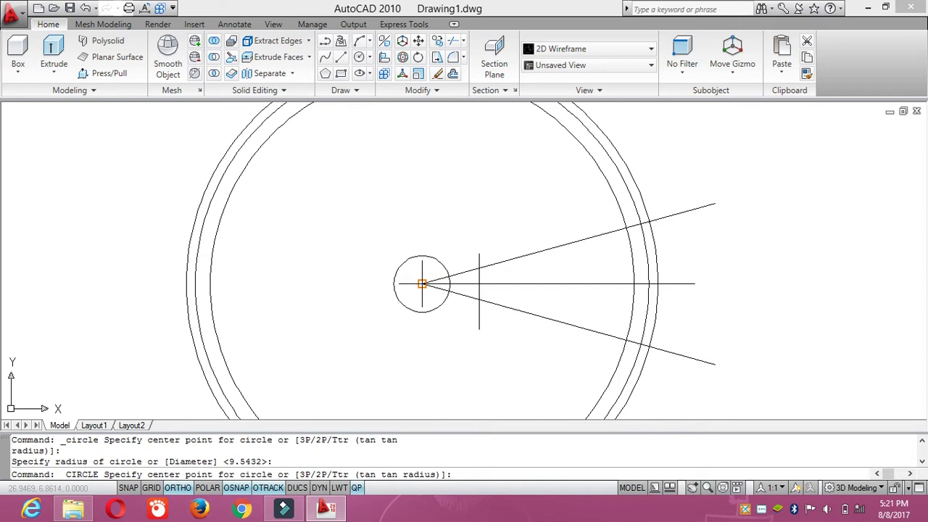
click(421, 284)
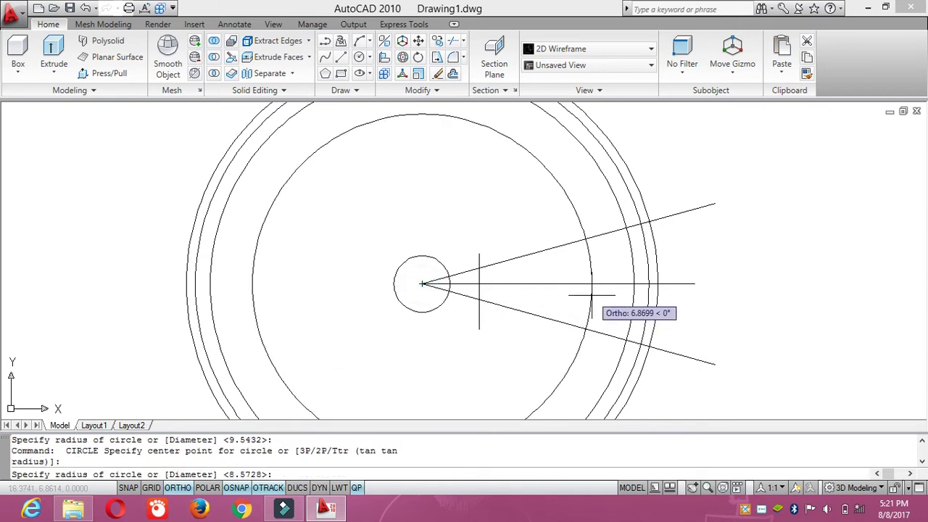
click(592, 295)
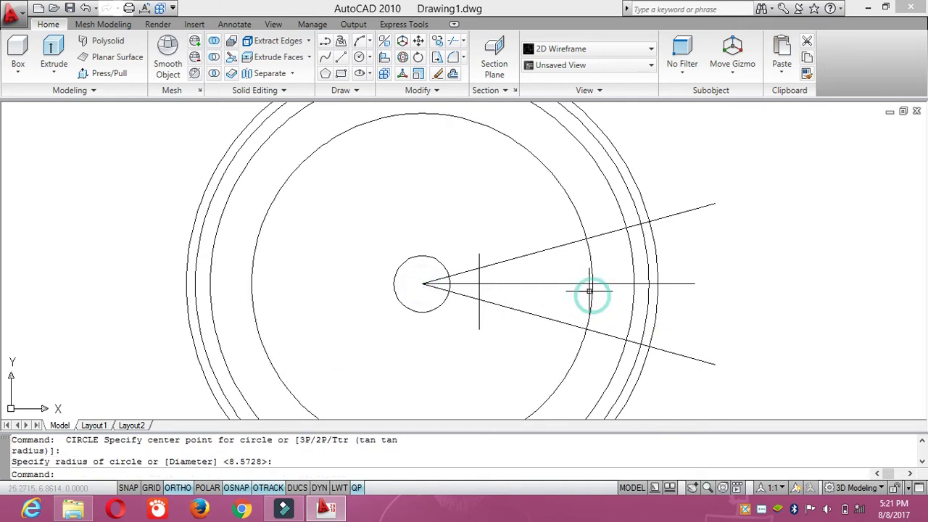
click(339, 63)
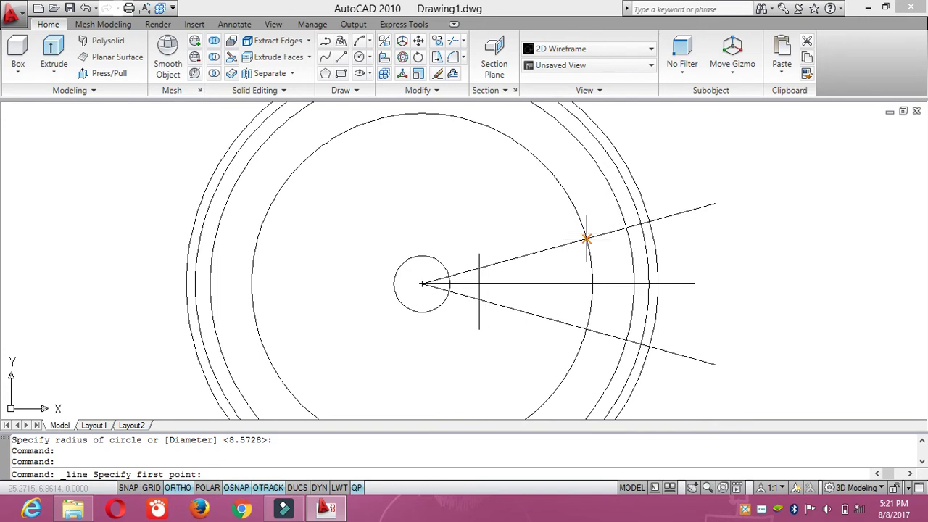
Draw a vertical line from the upper slanted line's inner-circle intersection down past the lower line
click(587, 215)
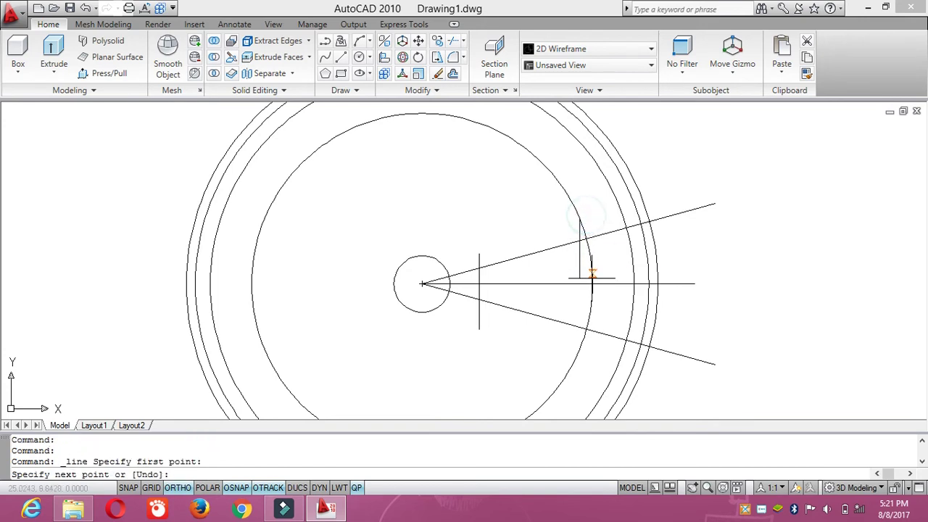
key(Escape)
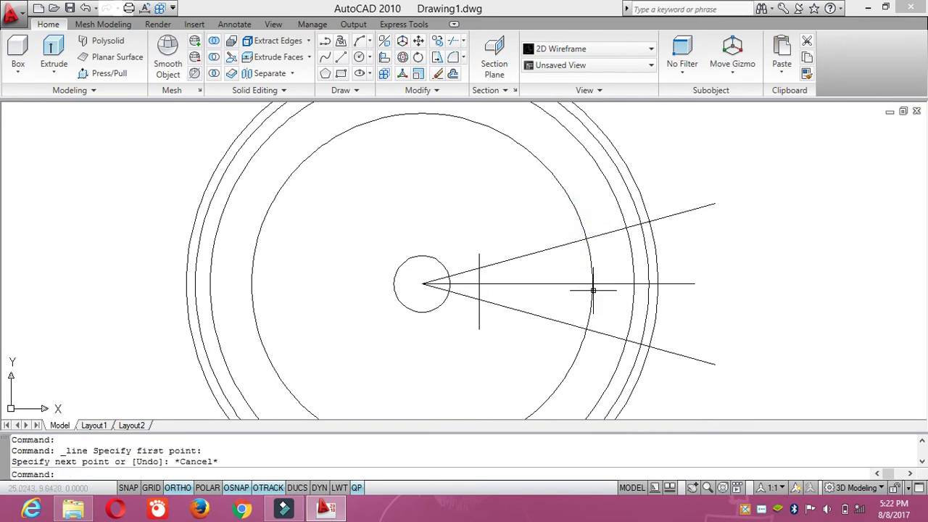
key(Return)
click(586, 239)
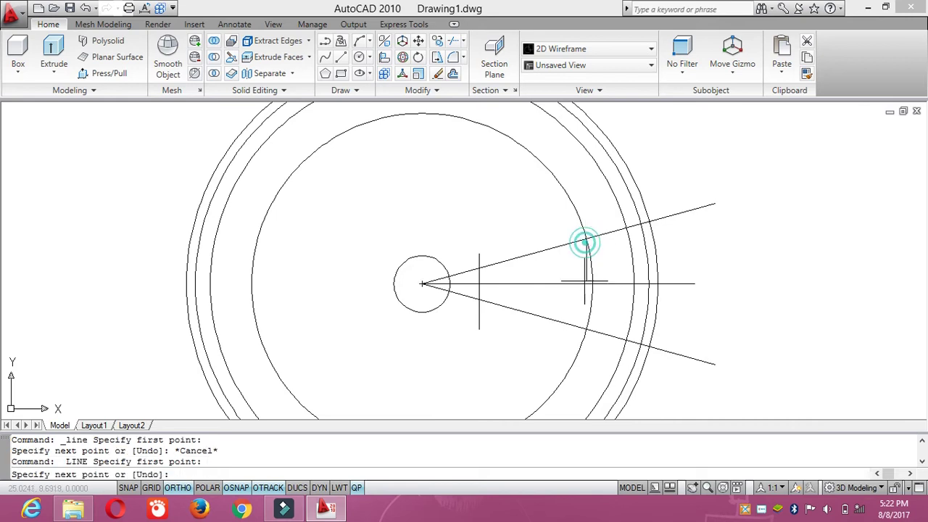
click(585, 377)
key(Return)
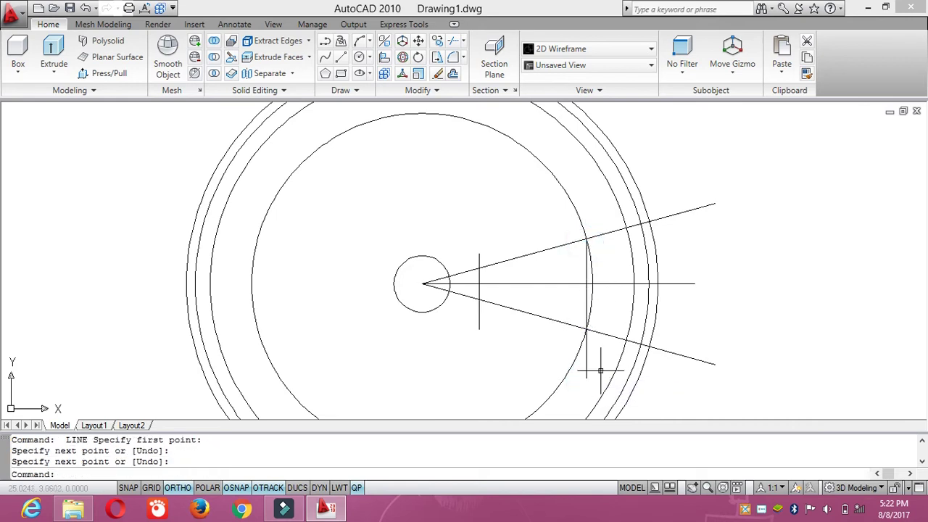
key(Return)
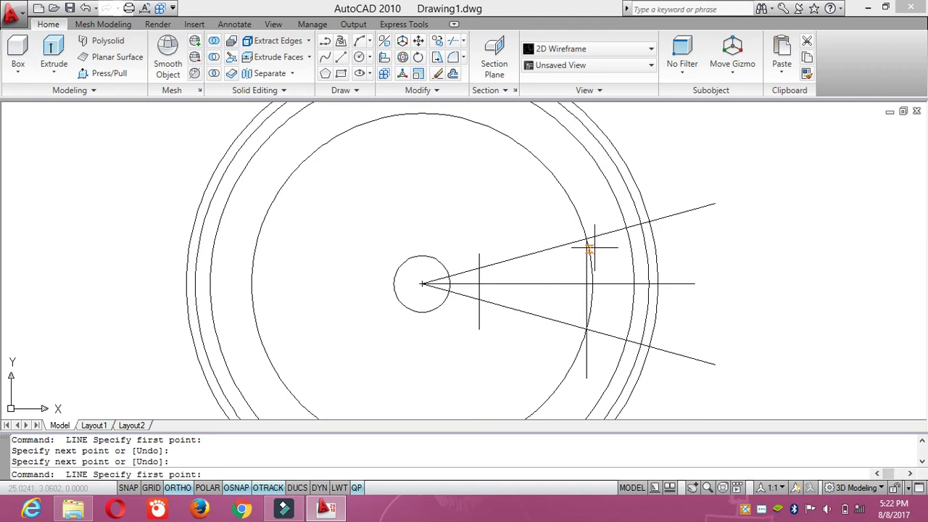
key(Escape)
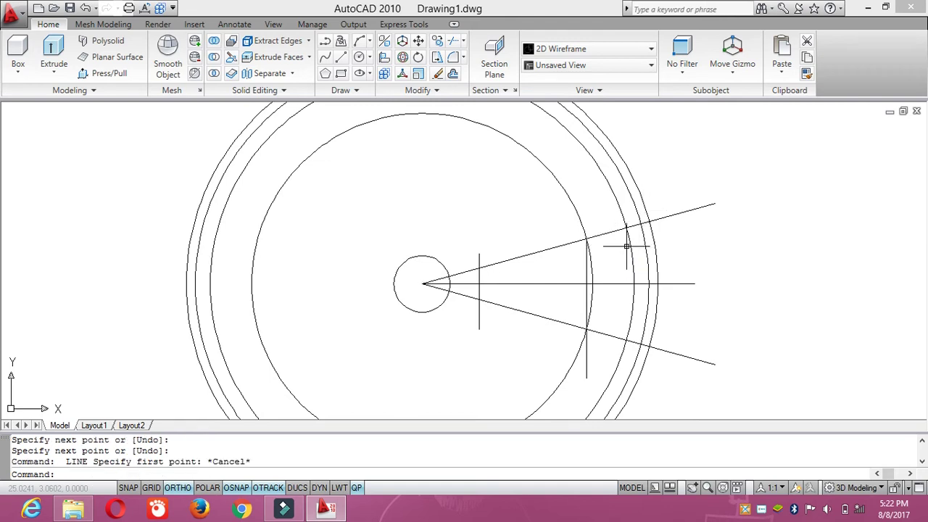
Trim both slanted lines back to the tall vertical line and clip the short vertical line's top
text(tr)
key(Return)
key(Return)
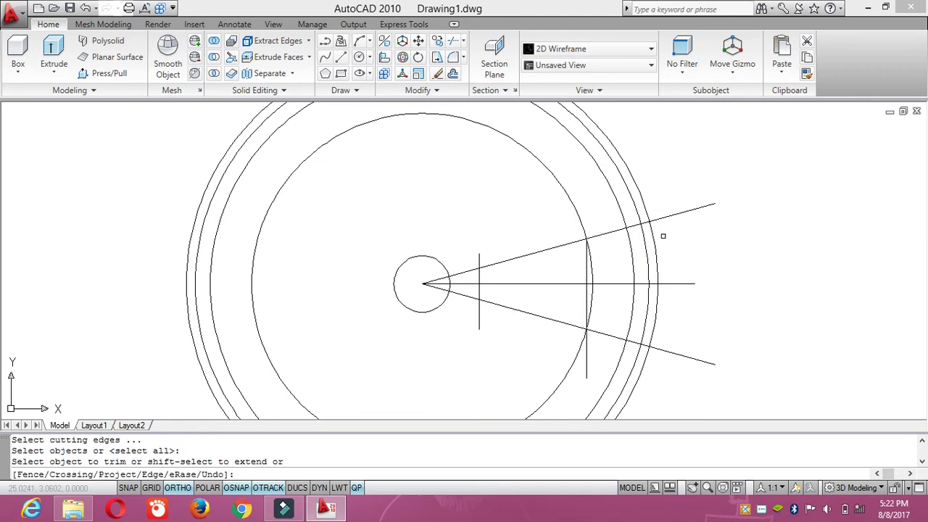
click(664, 219)
click(646, 222)
click(632, 227)
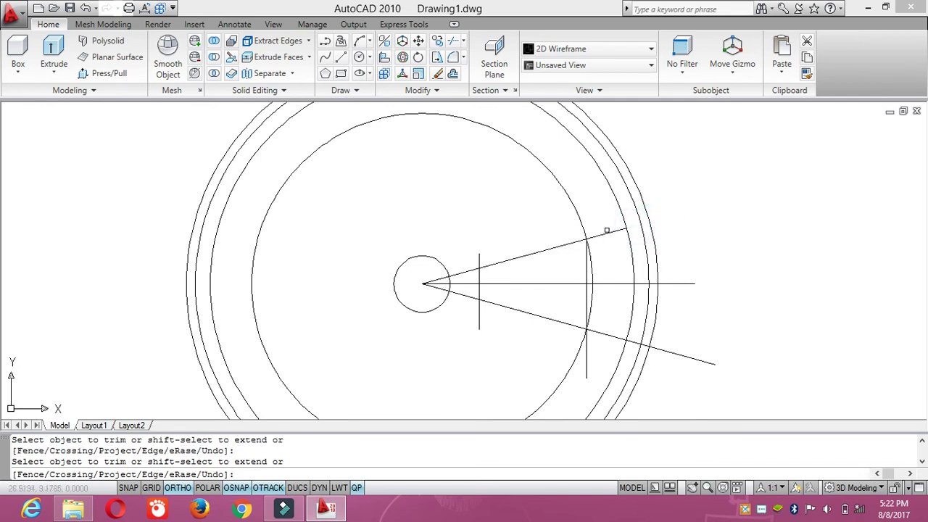
click(606, 232)
click(478, 257)
click(695, 358)
click(643, 345)
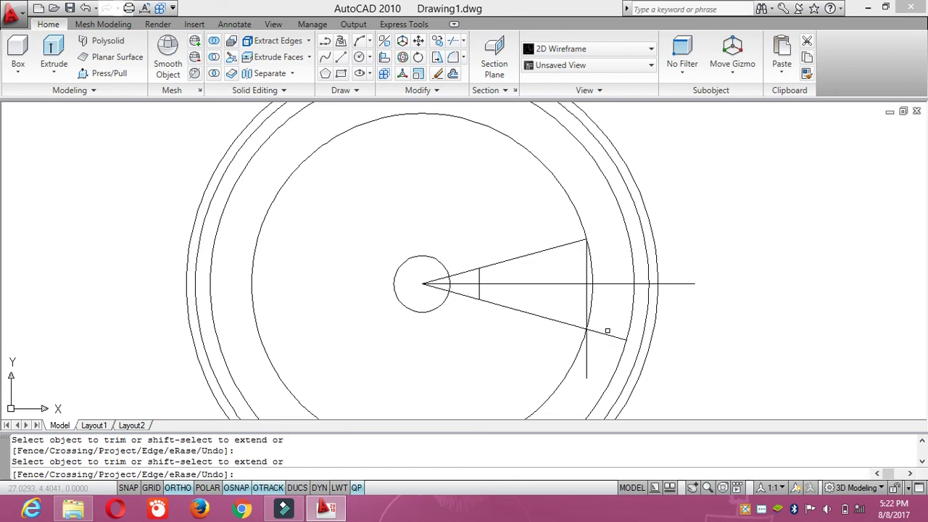
click(604, 335)
key(Return)
Move the tall vertical line left along the axis, toward the hub
click(586, 272)
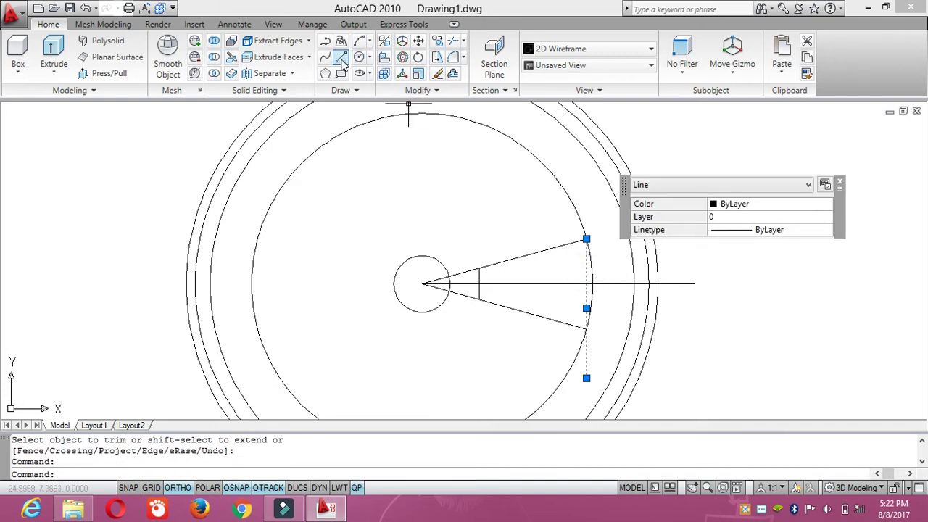
click(341, 59)
key(Escape)
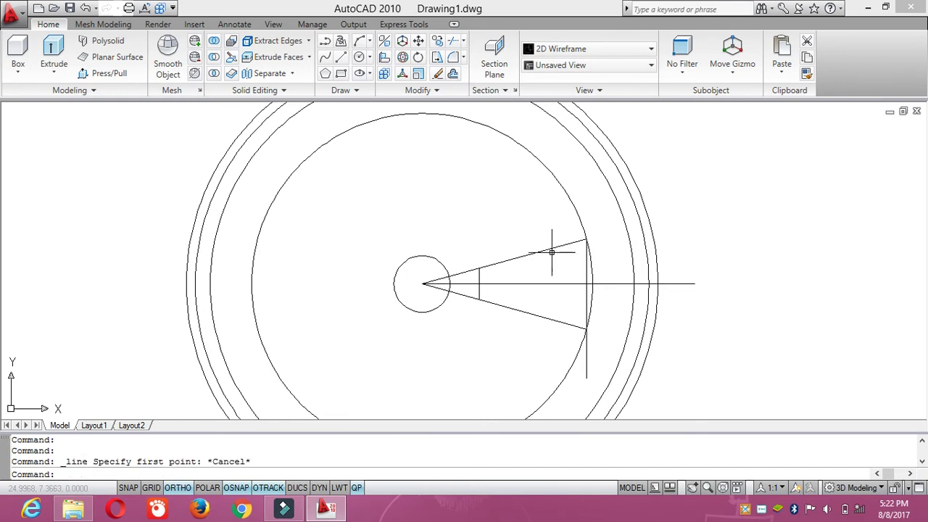
click(587, 270)
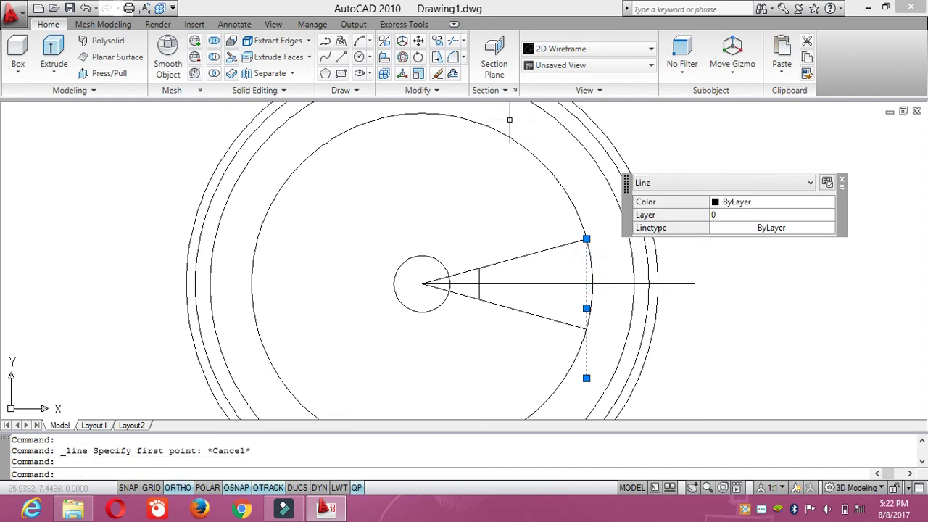
click(418, 41)
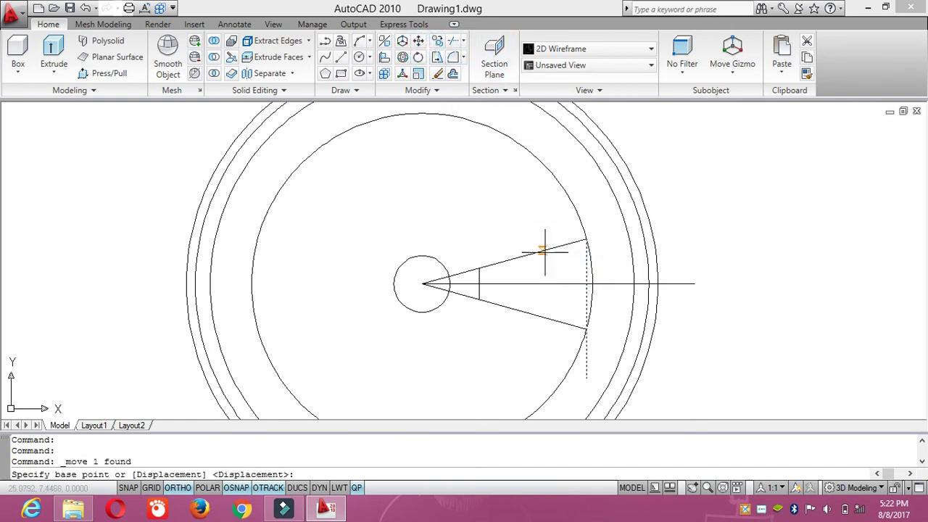
click(587, 283)
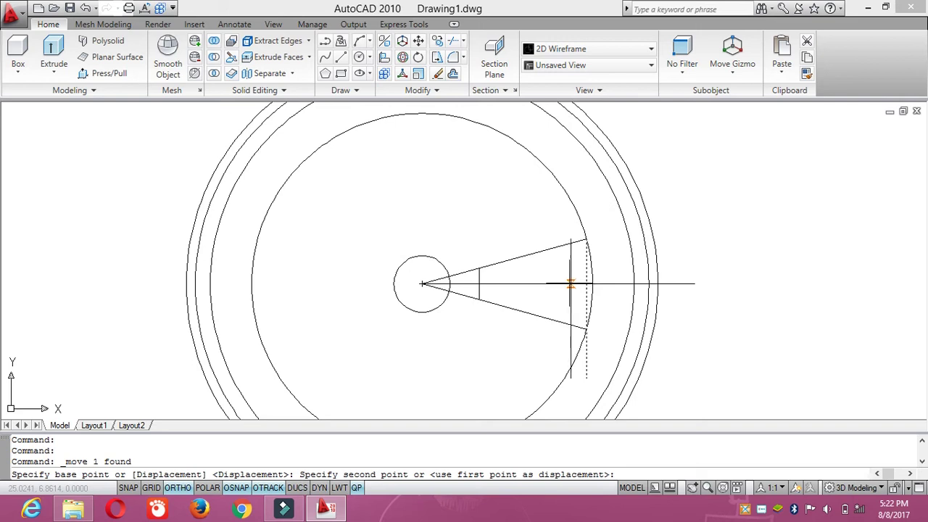
click(570, 283)
key(Return)
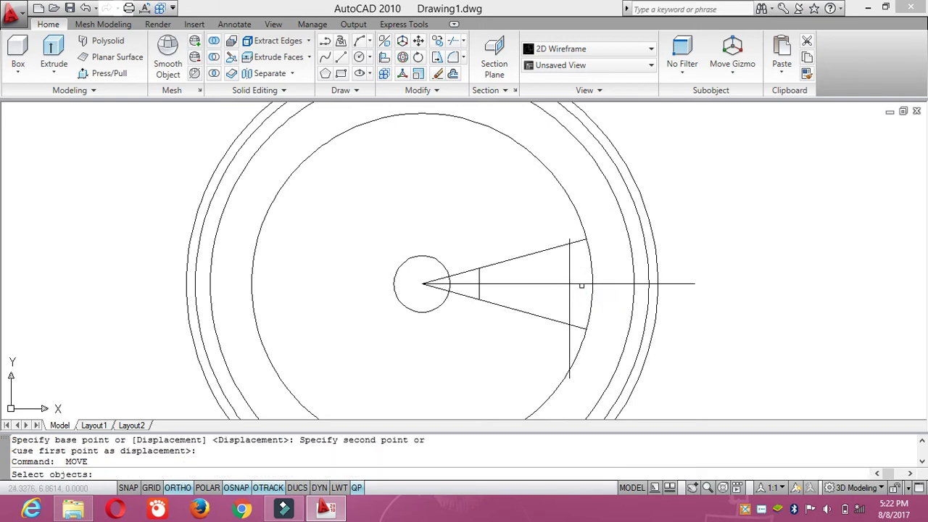
key(Escape)
Trim the wedge line stubs and vertical line ends to leave a closed trapezoid
text(tr)
key(Return)
key(Return)
click(577, 242)
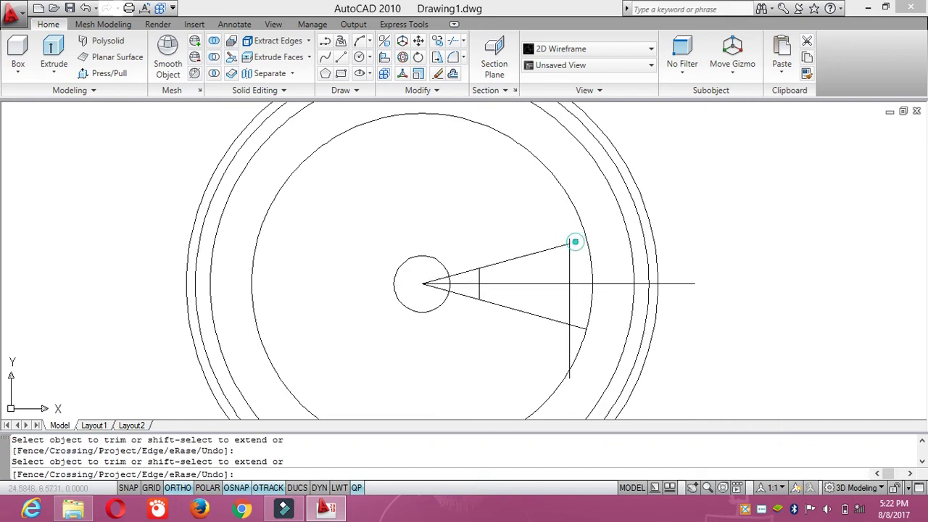
click(578, 322)
click(566, 378)
click(570, 353)
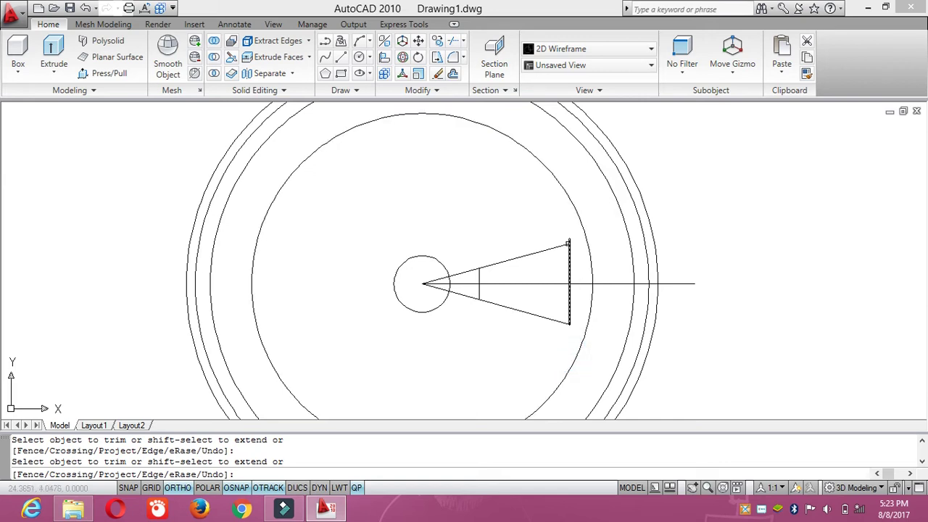
click(570, 241)
click(443, 275)
click(437, 289)
click(463, 294)
click(466, 273)
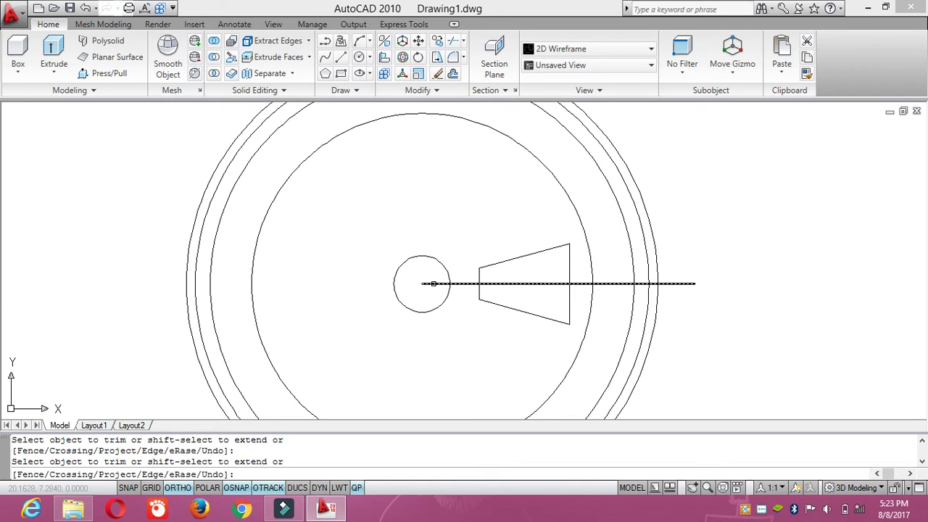
Set the fillet radius to 1 and round the upper-left corner
key(Escape)
text(f)
key(Return)
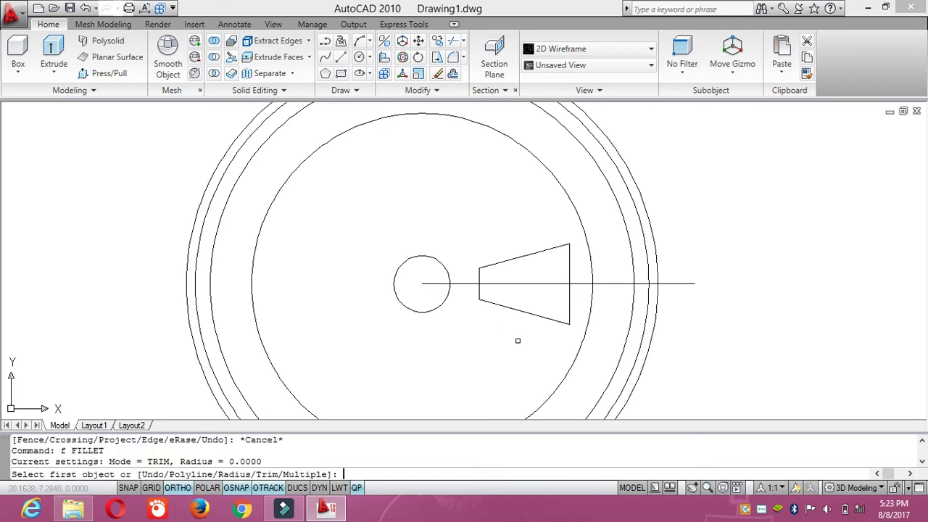
text(r)
key(Return)
text(1)
key(Return)
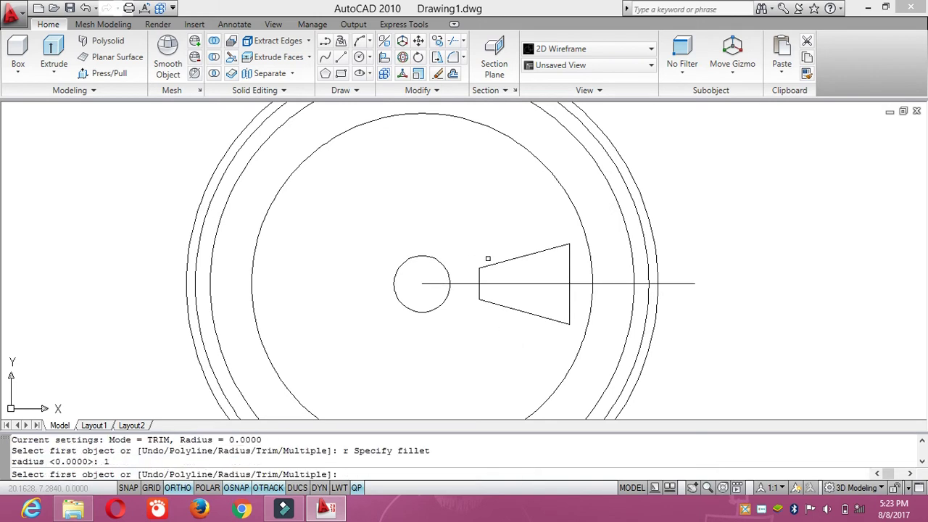
scroll(488, 258, up, 3)
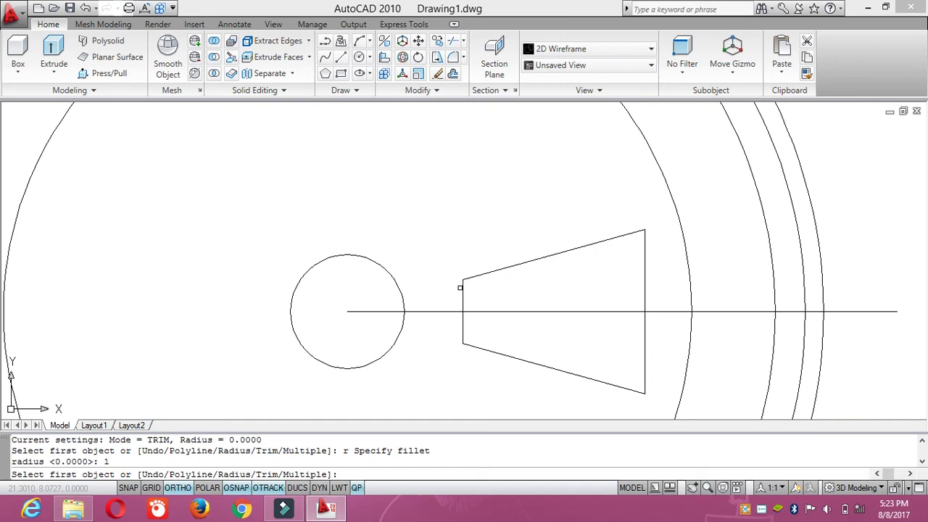
click(460, 289)
click(471, 276)
Try filleting the lower-left corner, then cancel when it fails
key(Return)
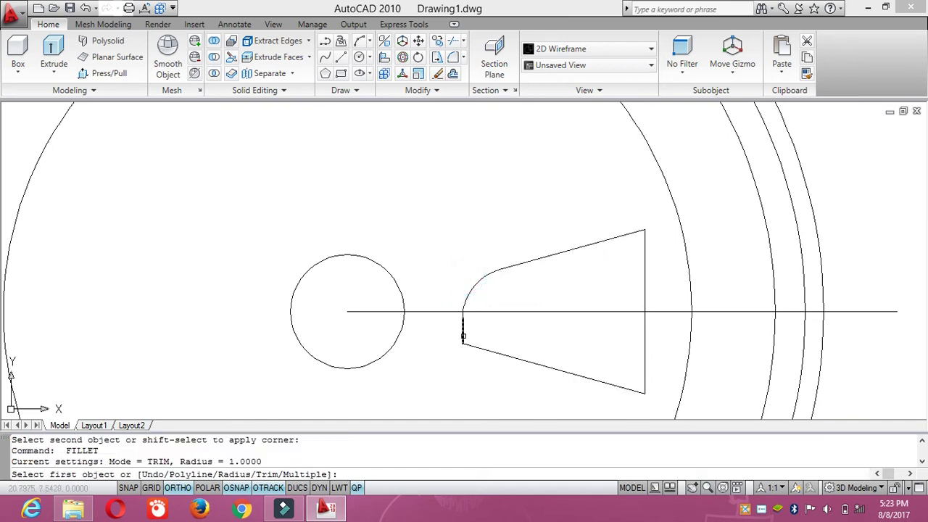
click(462, 334)
click(467, 343)
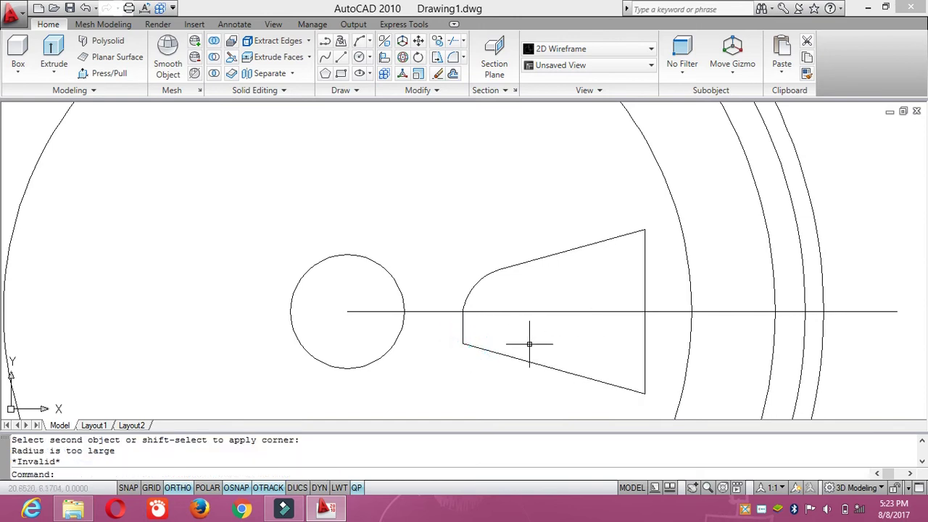
key(Return)
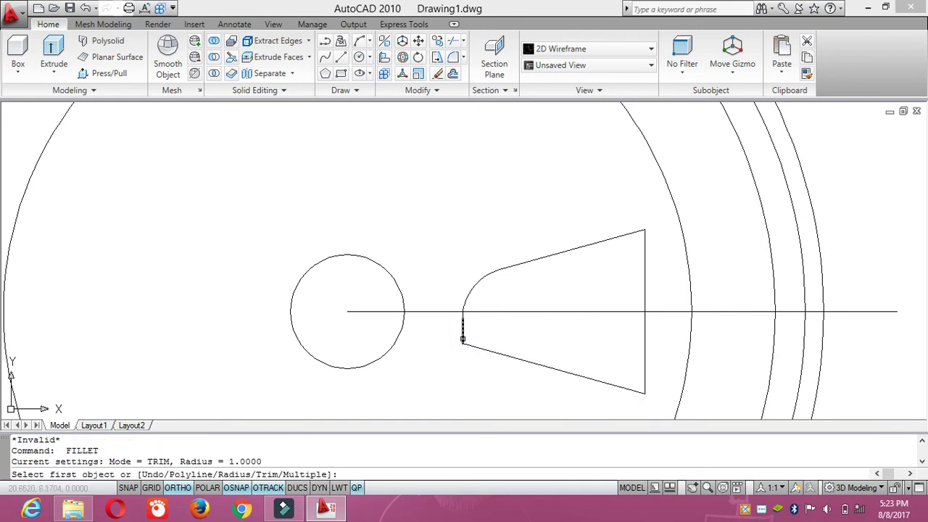
click(463, 338)
click(470, 343)
click(473, 349)
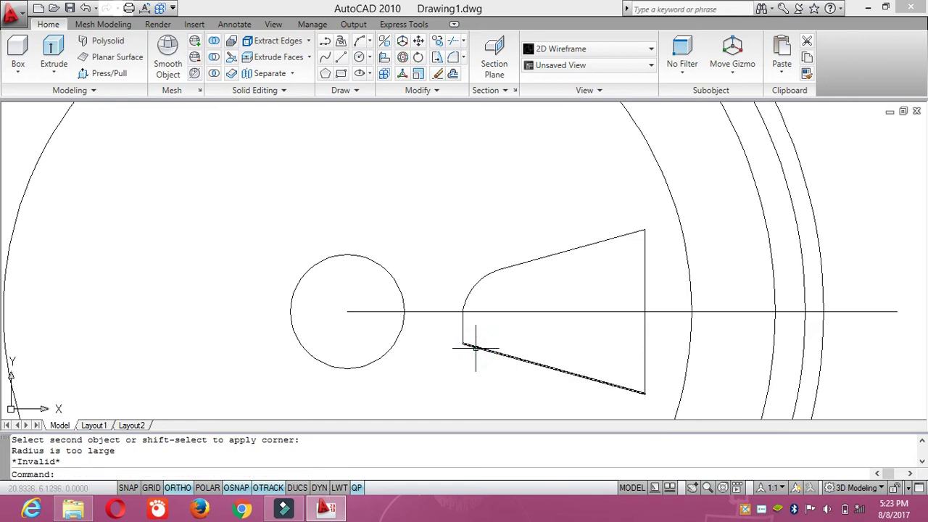
key(Escape)
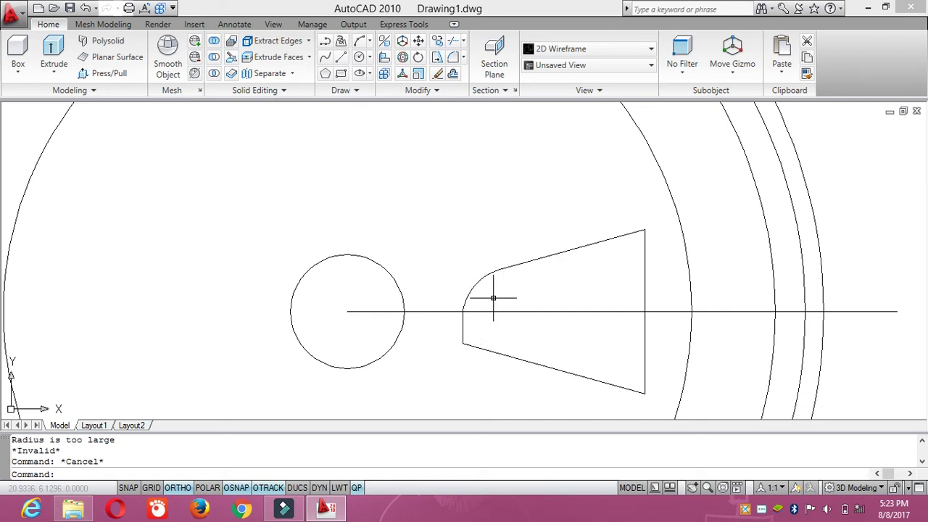
Retry the lower-left fillet with a fresh Fillet command and recentre the view
text(f)
key(Return)
key(Return)
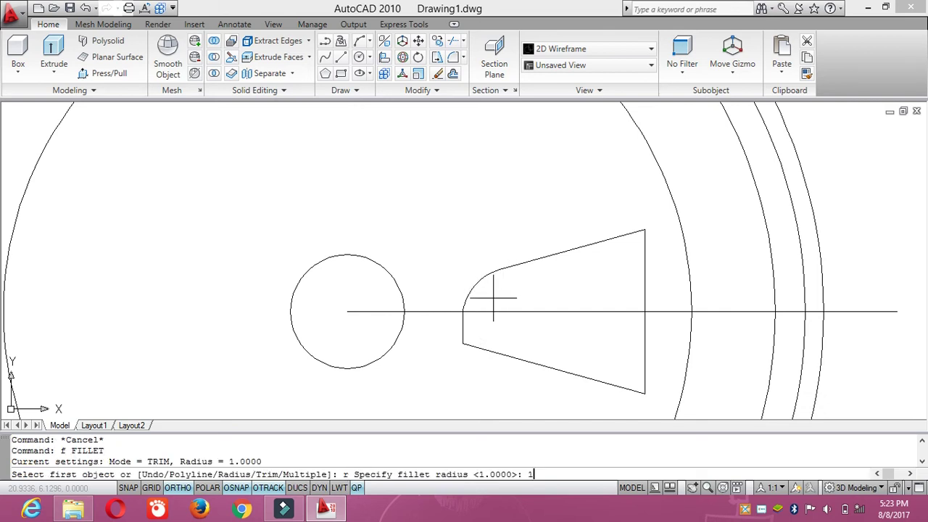
key(Return)
click(477, 345)
click(463, 331)
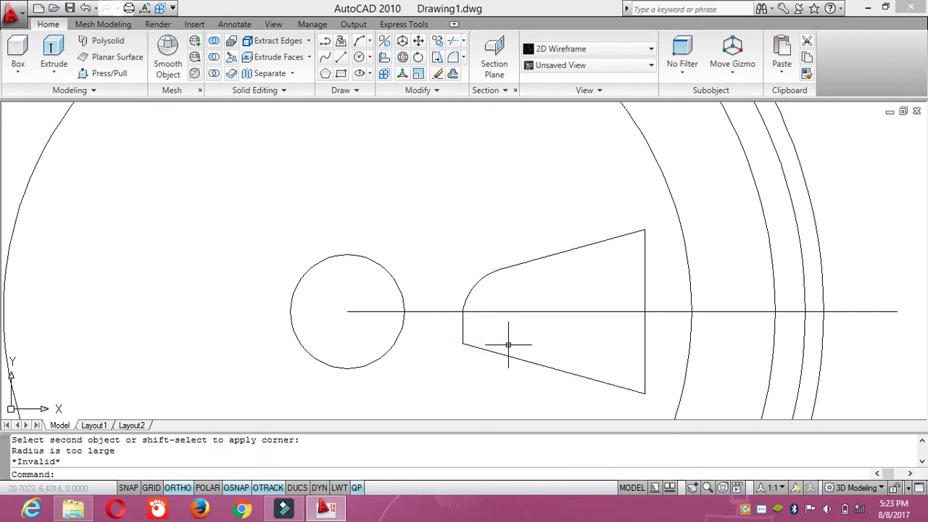
middle_drag(532, 351, 496, 319)
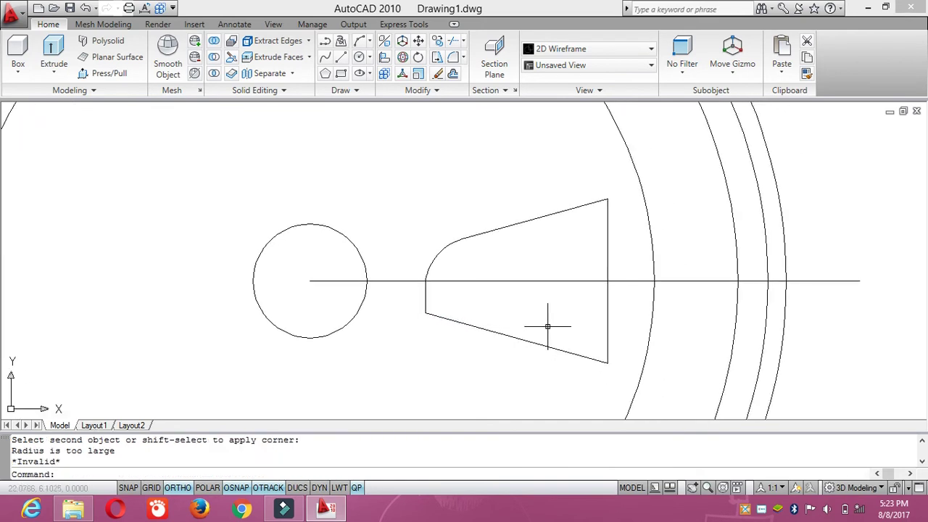
Round the upper-right and lower-right corners with radius 1 fillets
key(Return)
click(600, 198)
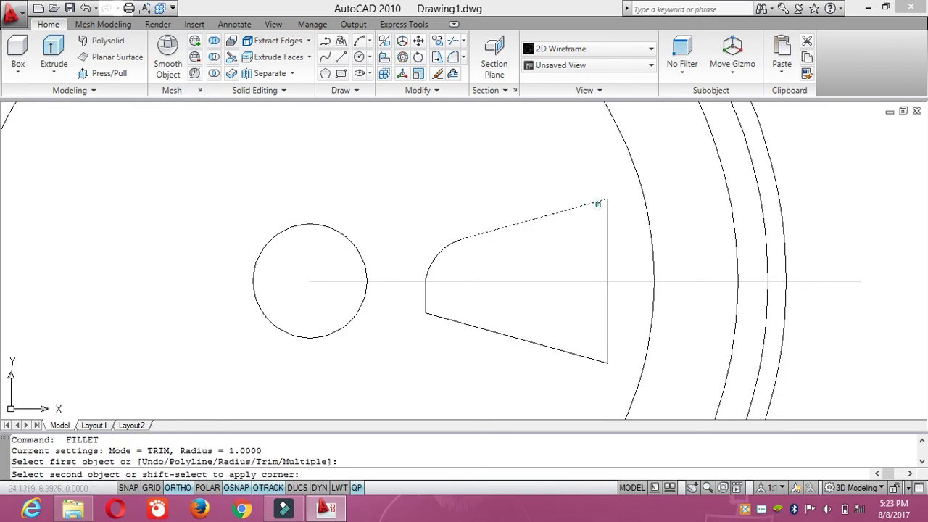
click(606, 203)
key(Return)
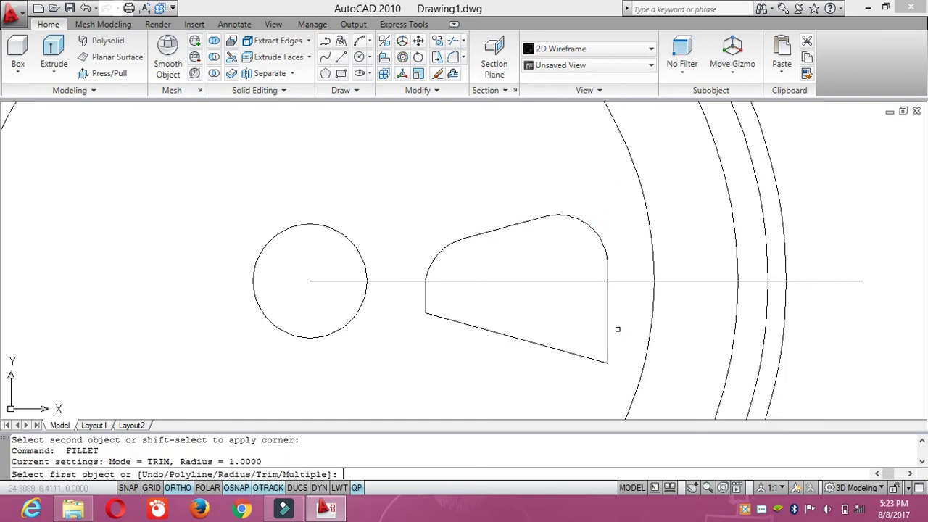
click(603, 342)
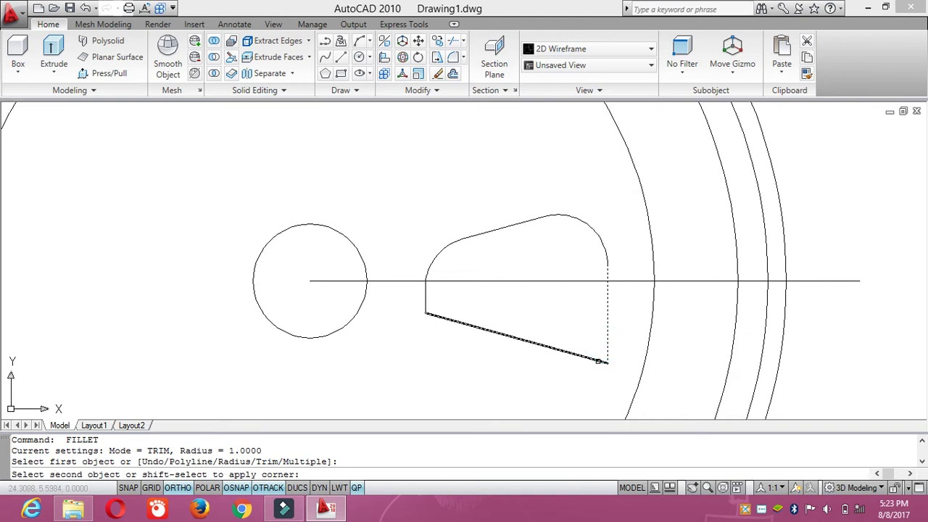
click(597, 358)
Make one more failed lower-left fillet attempt, then select the upper-left arc
key(Return)
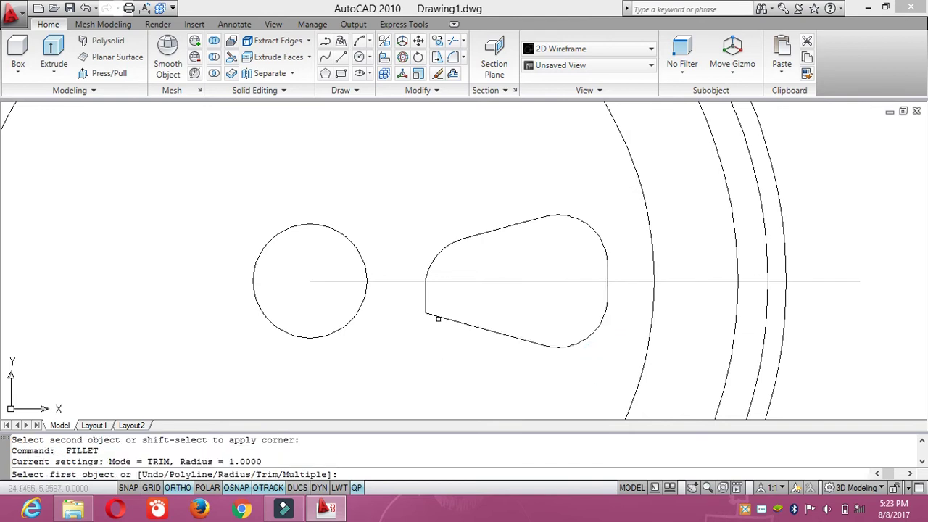
click(437, 319)
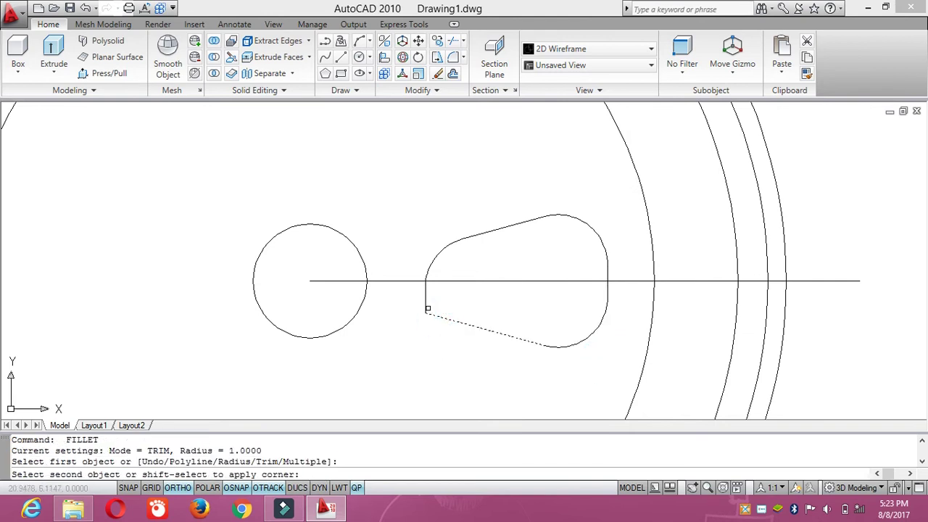
click(427, 309)
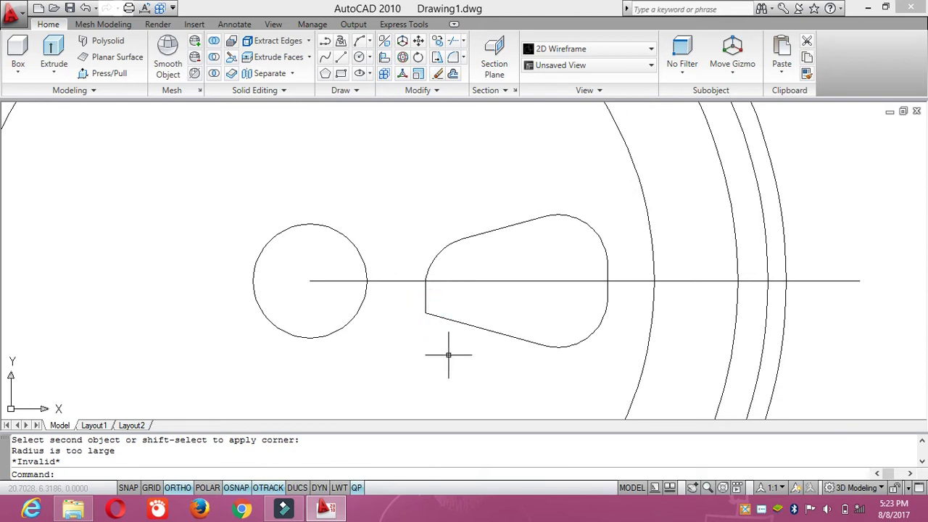
key(Escape)
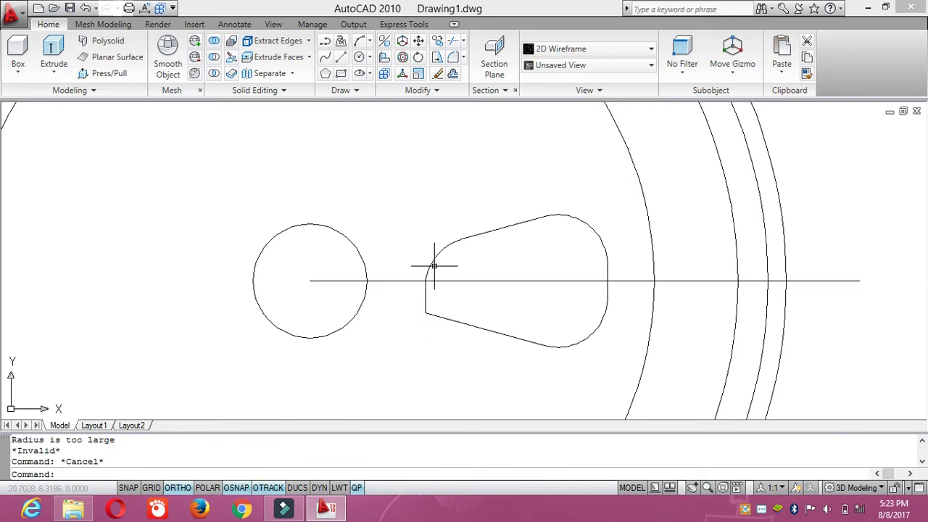
click(431, 260)
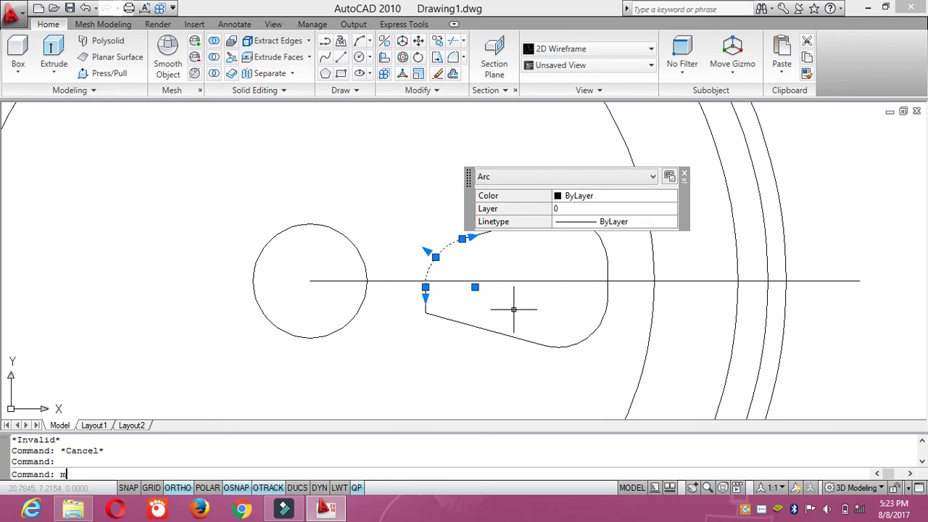
Mirror the upper-left fillet arc across the horizontal axis to round the lower-left corner
text(i)
key(Return)
click(424, 282)
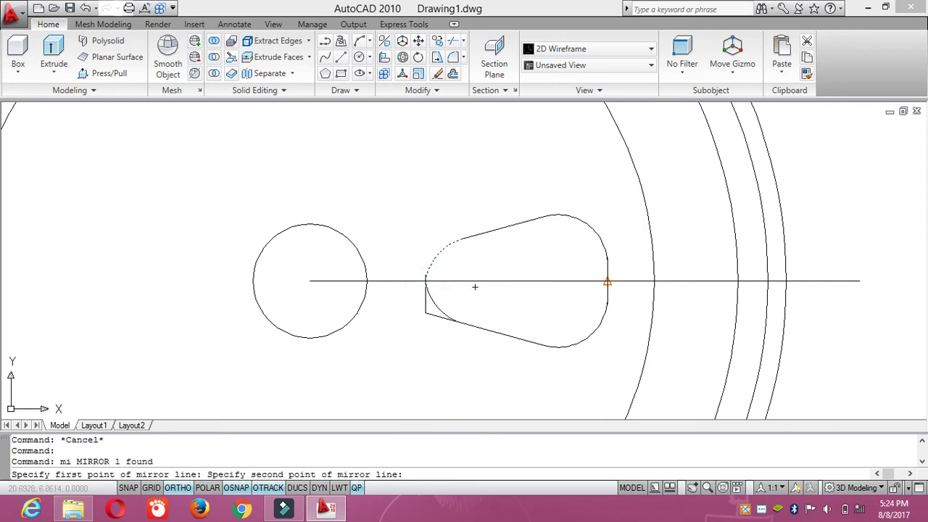
click(607, 281)
right_click(608, 284)
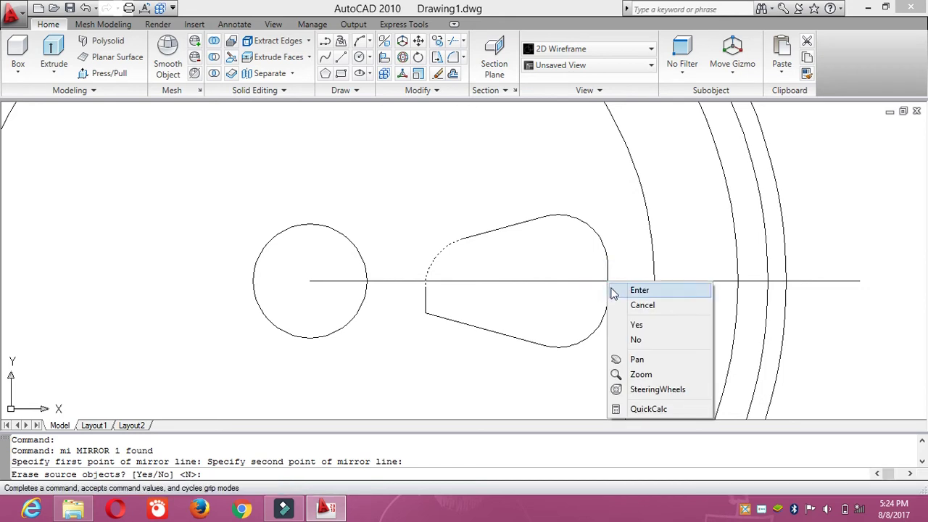
click(611, 293)
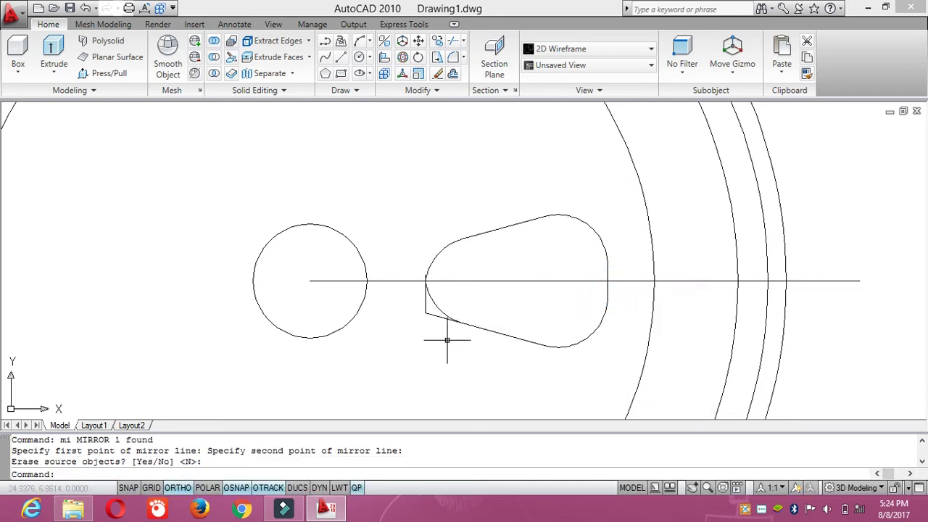
text(t)
key(Escape)
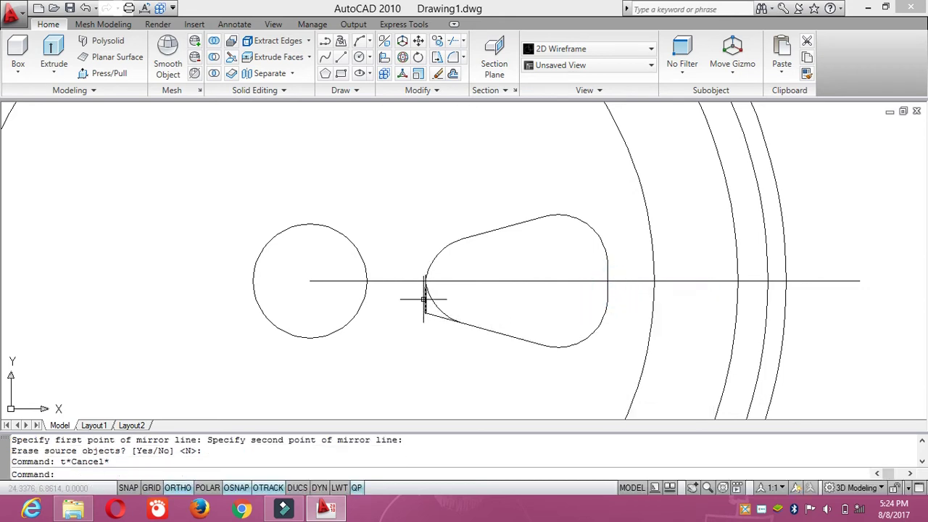
Erase the leftover short vertical line
click(425, 300)
text(e)
key(Return)
scroll(435, 192, up, 2)
scroll(402, 344, up, 2)
Trim the last short stub and arc piece below the centre line off the teardrop slot
scroll(403, 325, down, 3)
scroll(389, 369, up, 3)
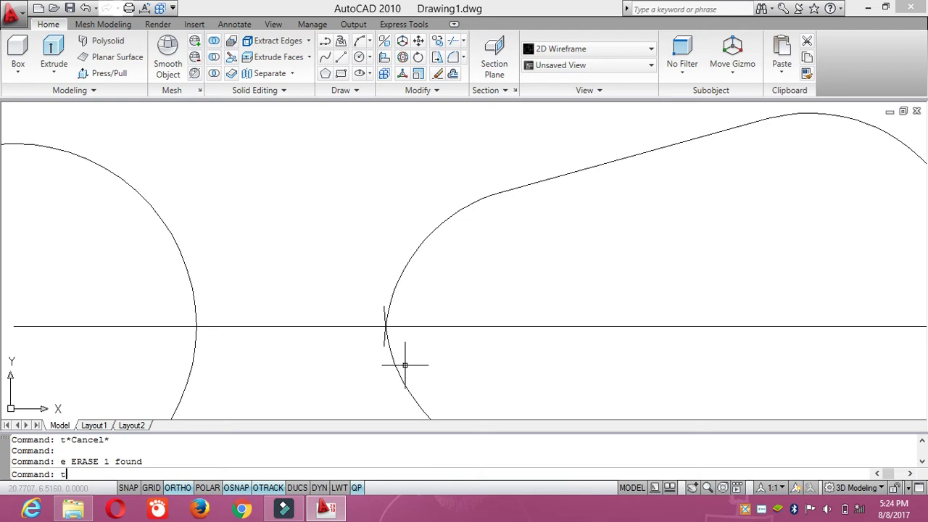
key(Return)
key(Return)
click(383, 345)
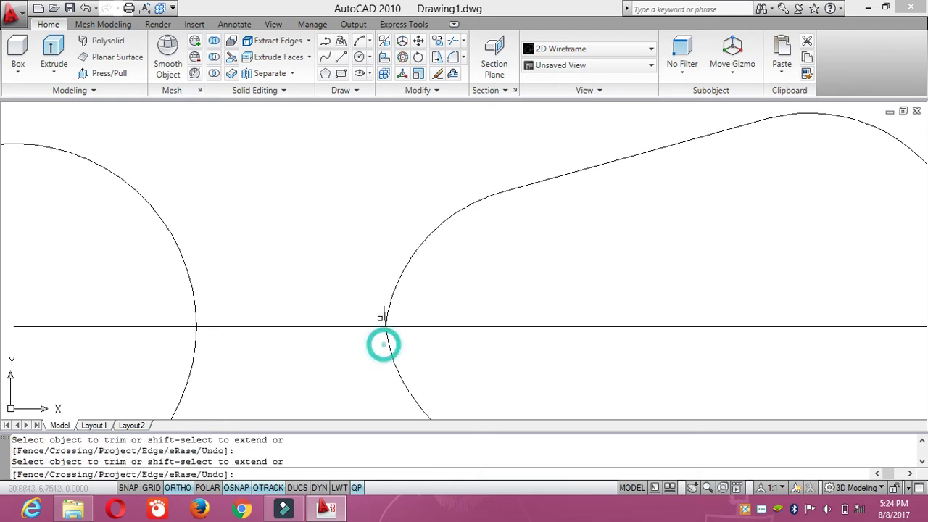
click(383, 307)
scroll(428, 324, down, 4)
scroll(428, 324, up, 4)
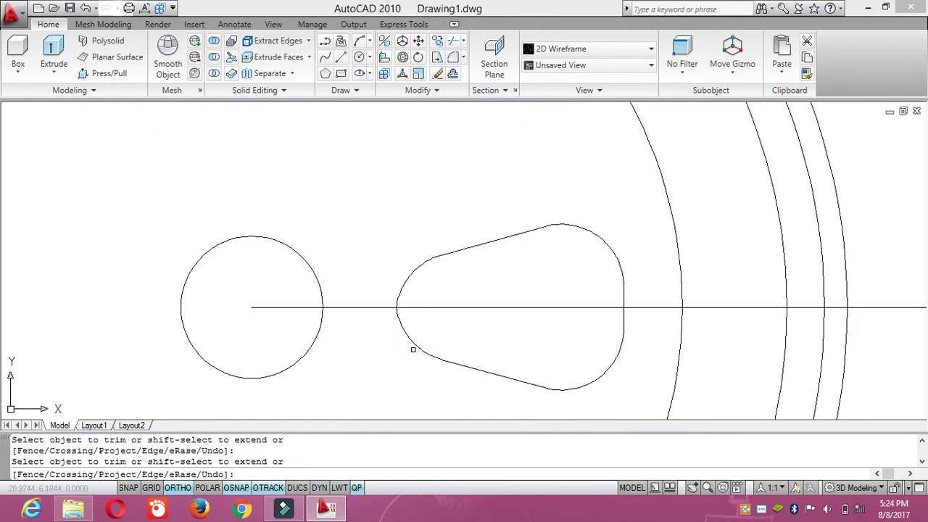
End trimming and frame the hub circle and finished teardrop slot in view
key(Escape)
scroll(413, 349, down, 3)
scroll(471, 381, down, 2)
middle_drag(468, 377, 442, 264)
scroll(414, 313, up, 4)
scroll(415, 313, down, 4)
scroll(434, 298, up, 2)
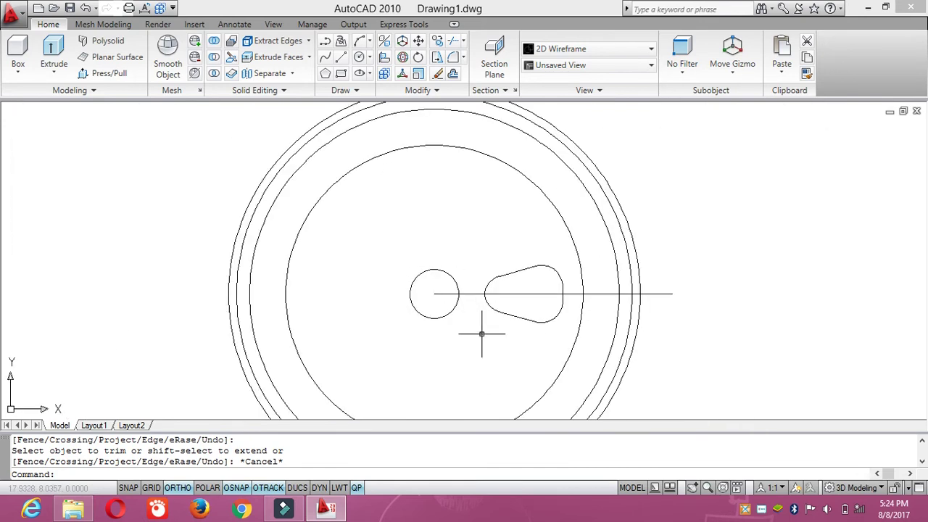
middle_drag(486, 331, 513, 310)
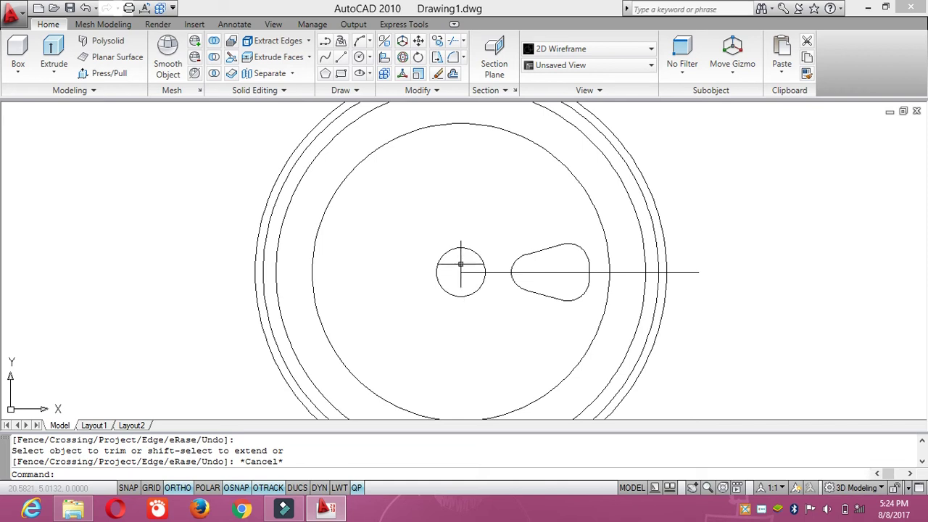
click(585, 241)
click(515, 266)
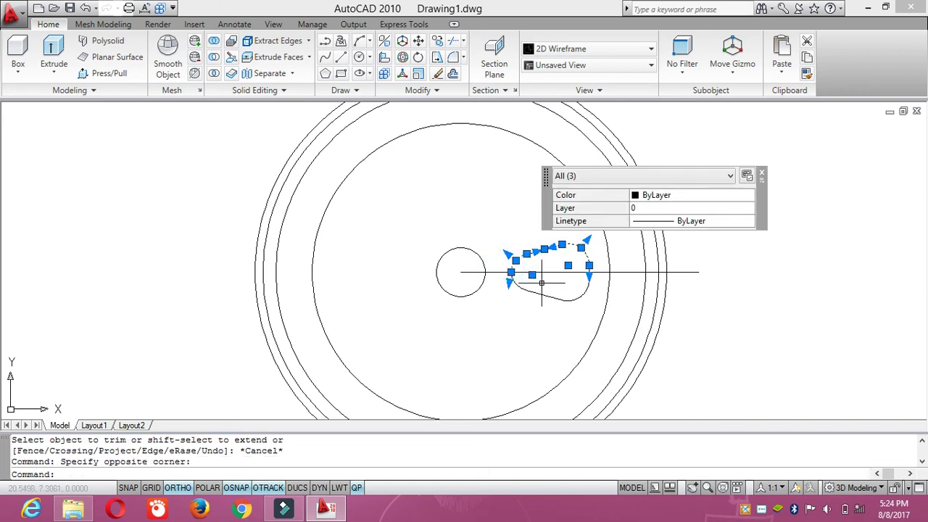
click(593, 289)
click(508, 308)
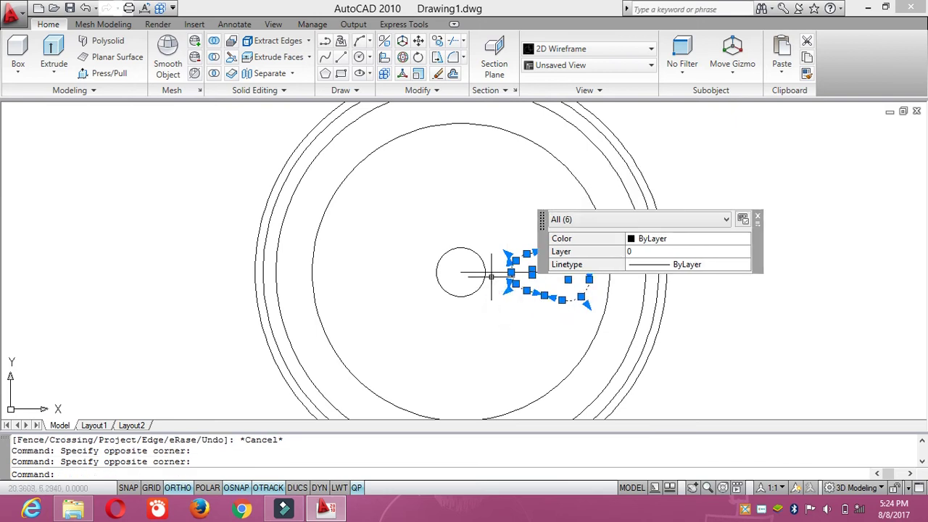
scroll(491, 276, up, 3)
scroll(536, 290, up, 2)
scroll(544, 294, down, 4)
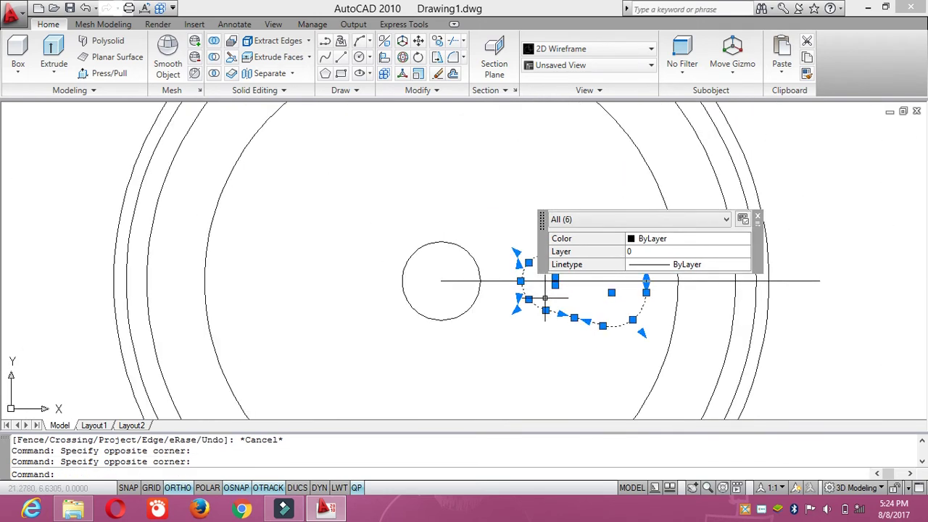
text(ar)
key(Return)
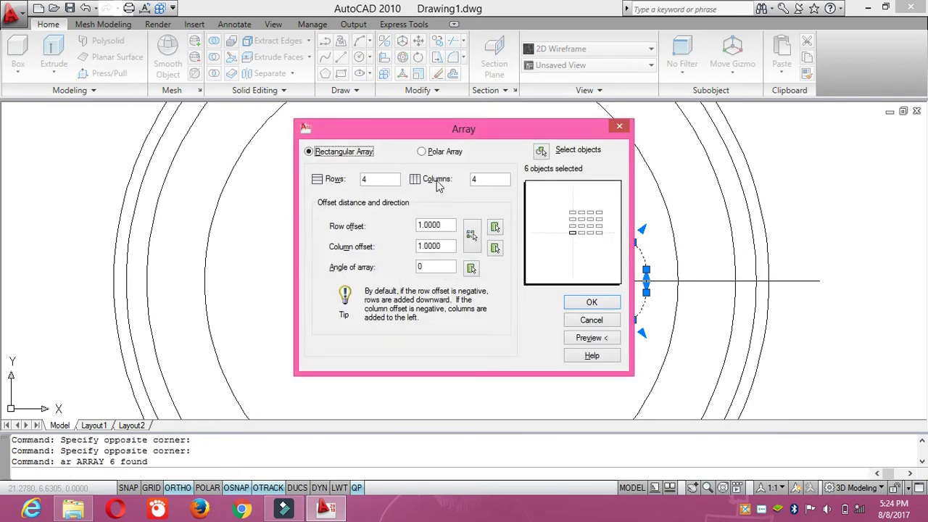
click(423, 151)
click(490, 181)
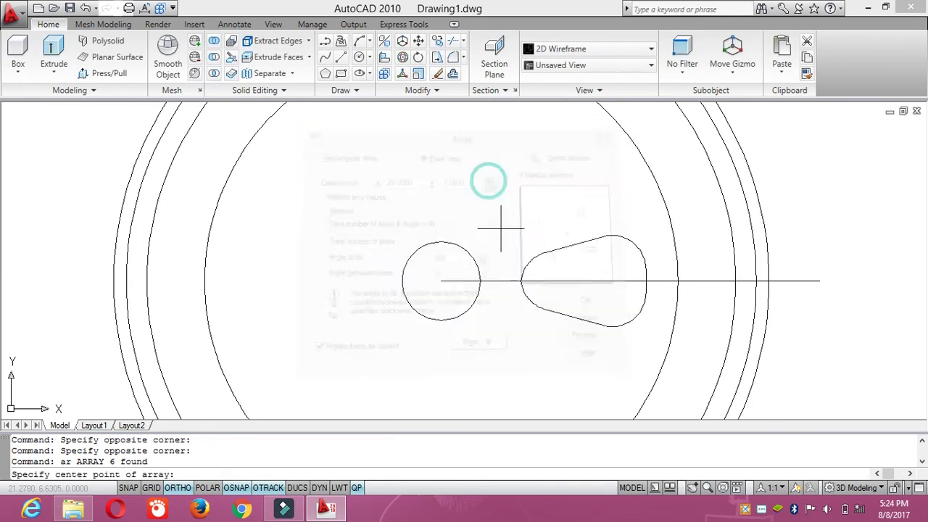
click(441, 280)
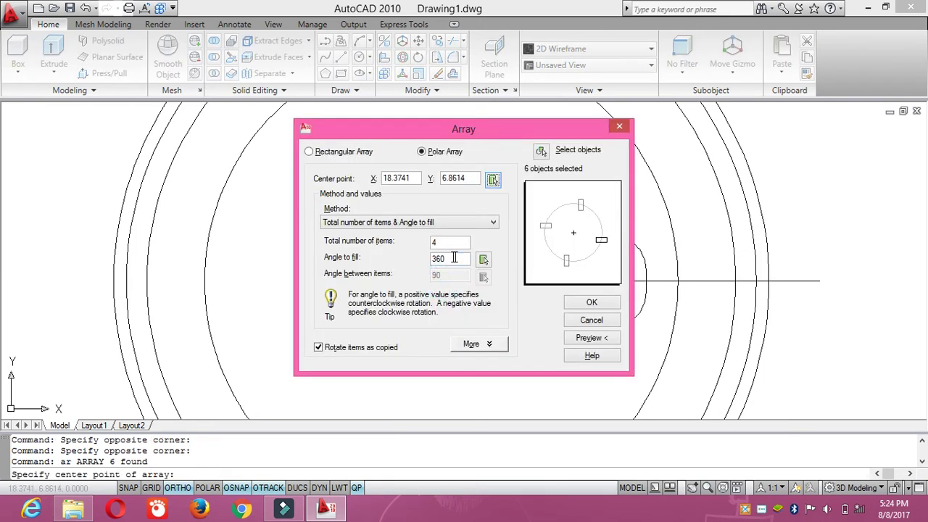
double_click(440, 242)
text(5)
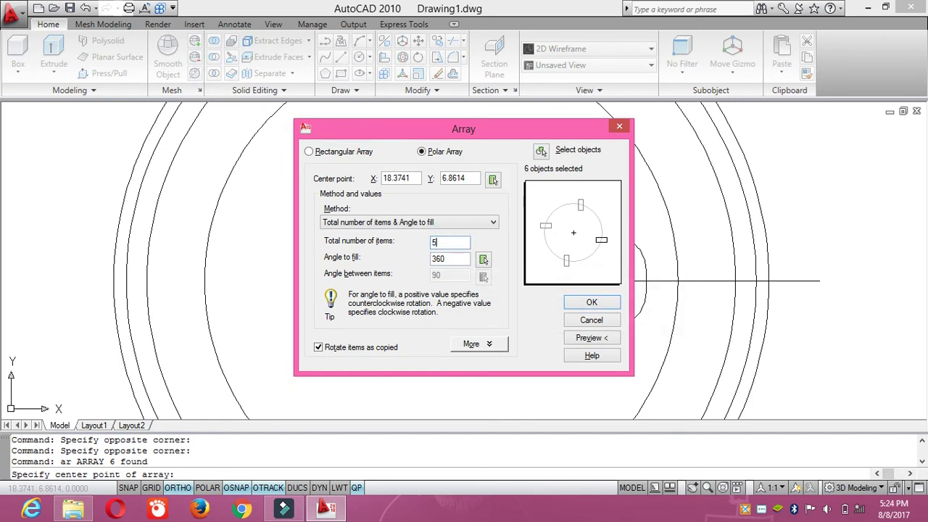
click(599, 341)
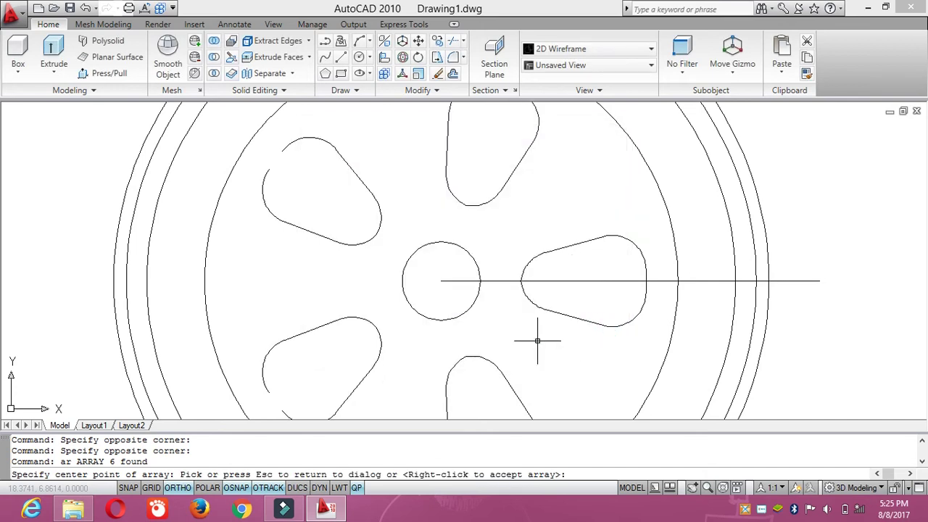
scroll(537, 340, down, 1)
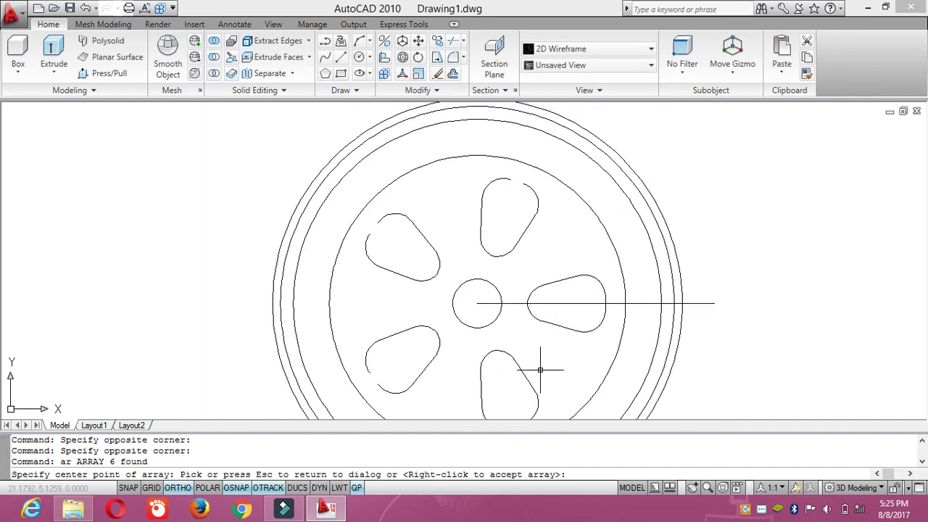
key(Escape)
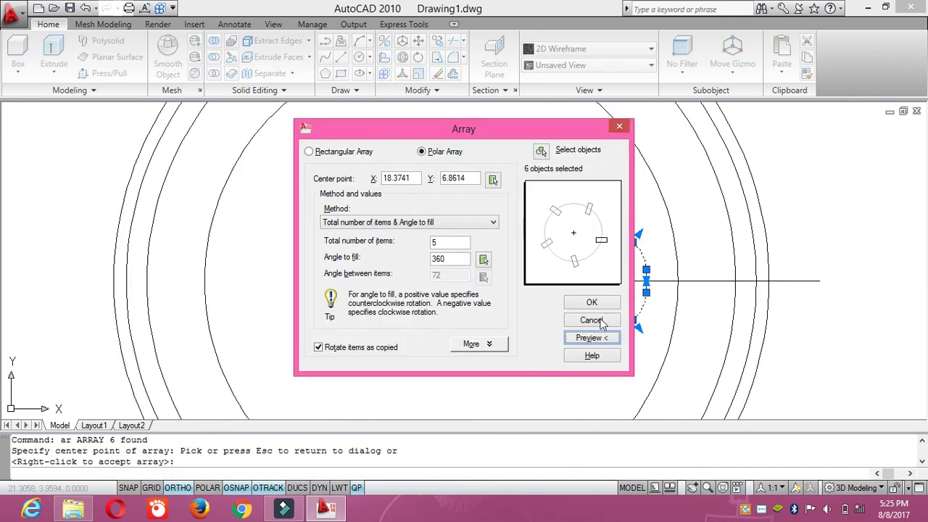
click(590, 323)
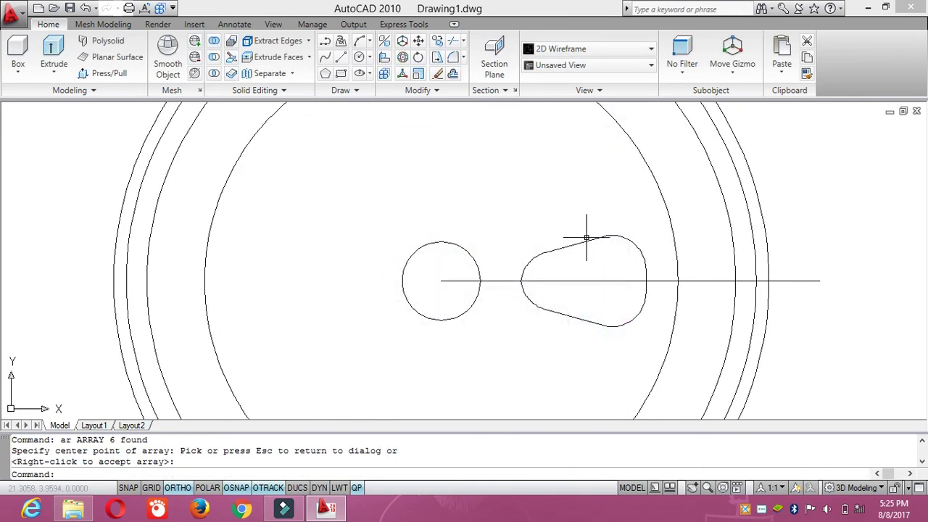
Select all upper and lower arcs of the teardrop cutout
click(645, 226)
click(528, 262)
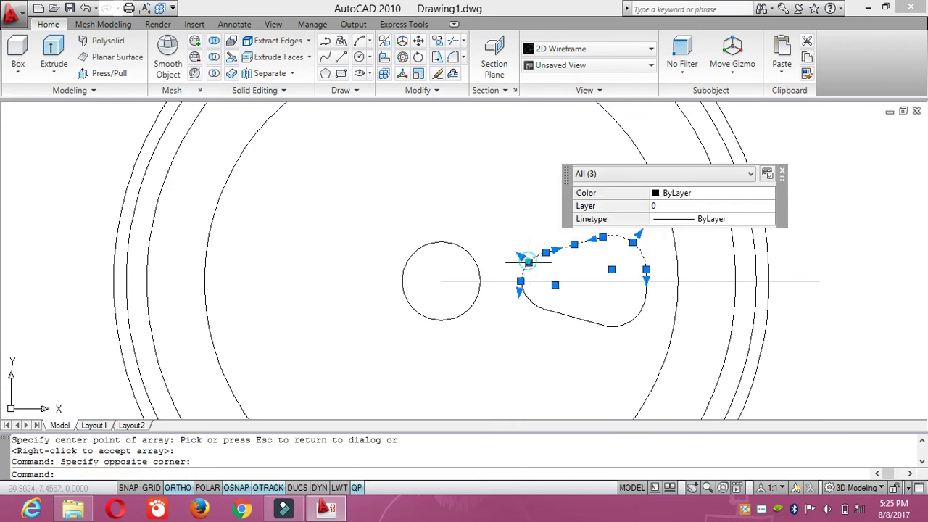
scroll(644, 293, up, 2)
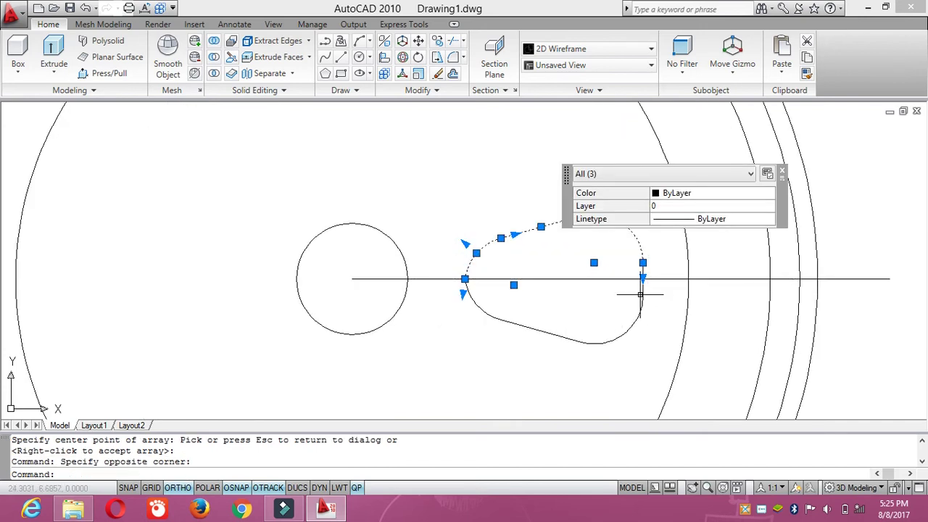
click(641, 294)
click(657, 295)
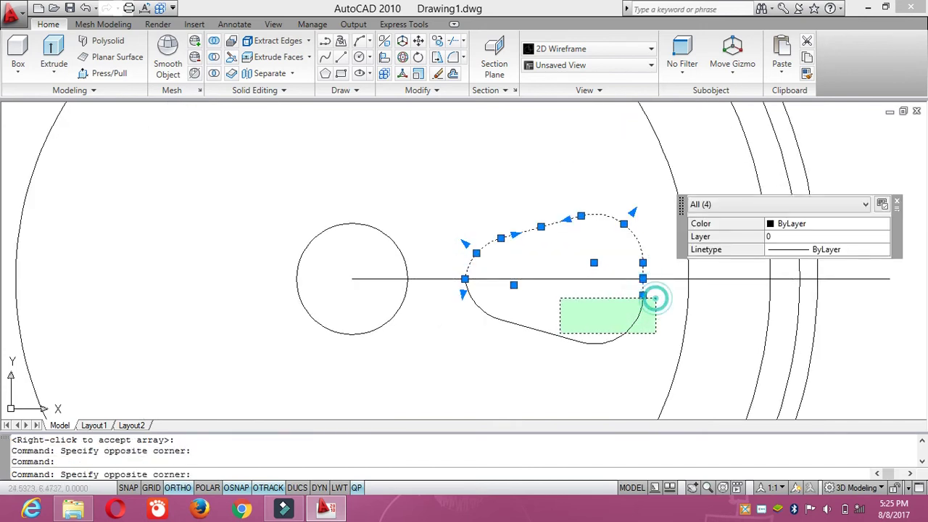
click(442, 363)
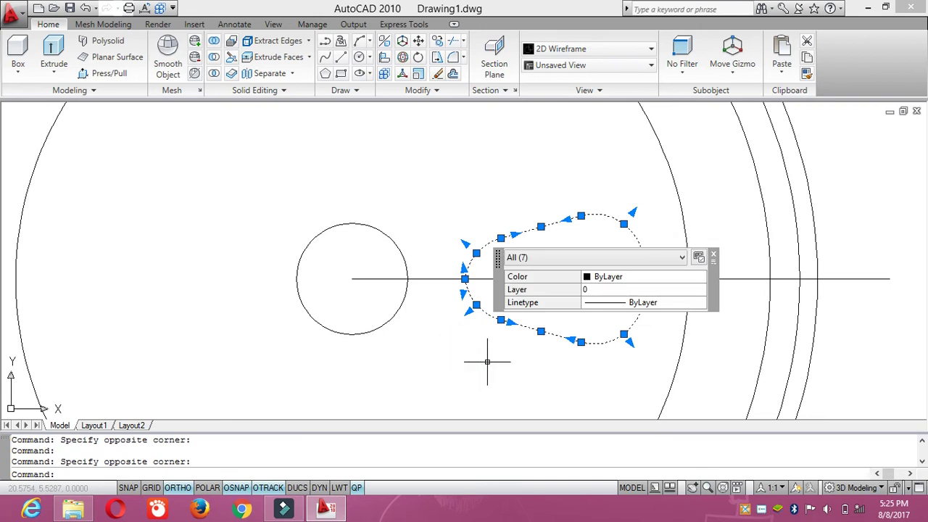
text(ar)
Set up a polar array centred on the hub circle with 5 total items
key(Return)
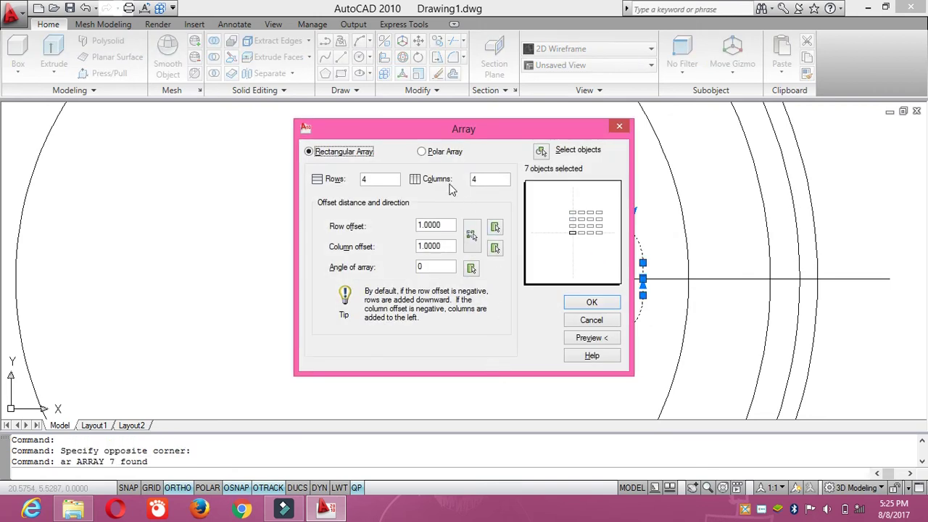
click(422, 151)
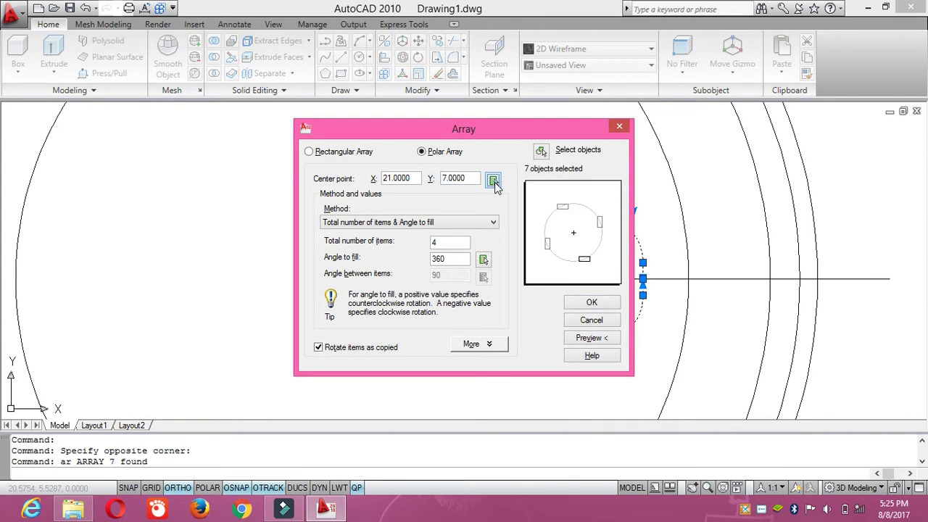
click(492, 182)
click(352, 278)
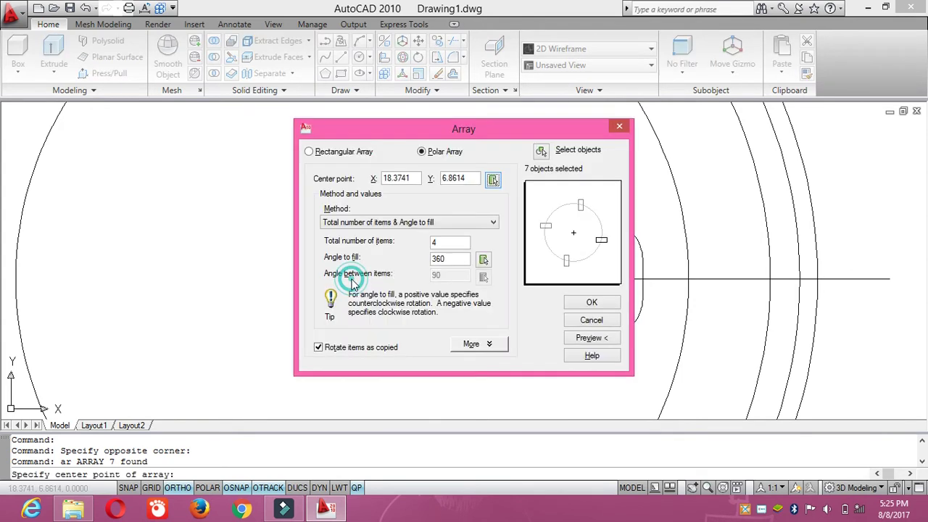
double_click(439, 243)
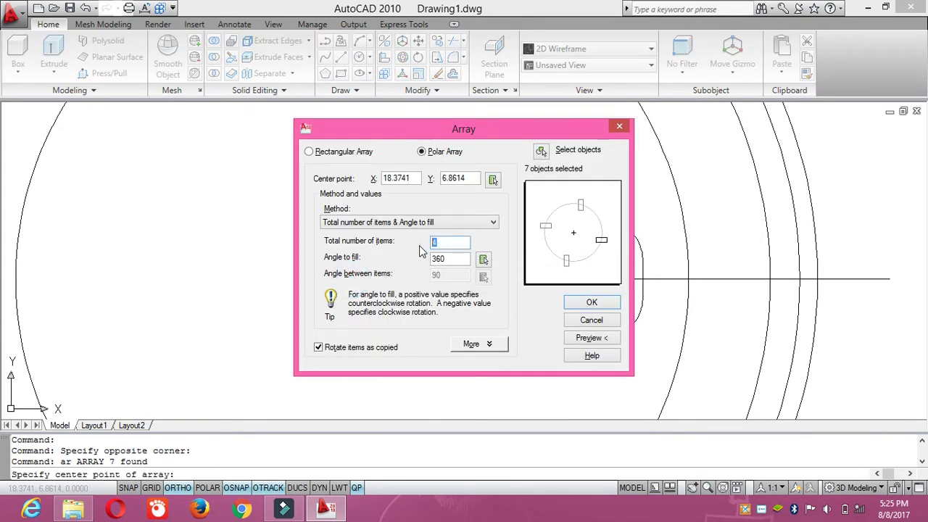
text(5)
Preview and create the five-cutout array, then reframe the wheel
click(589, 337)
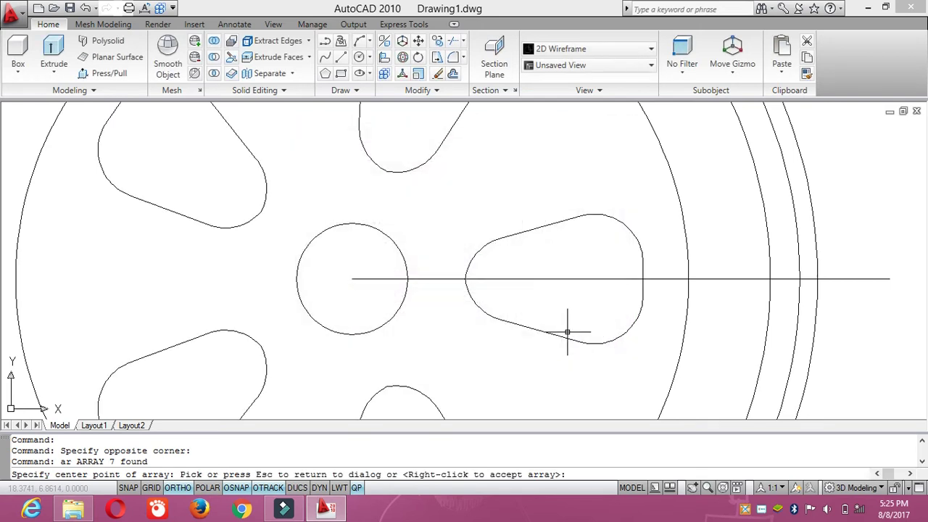
scroll(565, 327, down, 3)
middle_drag(578, 385, 555, 320)
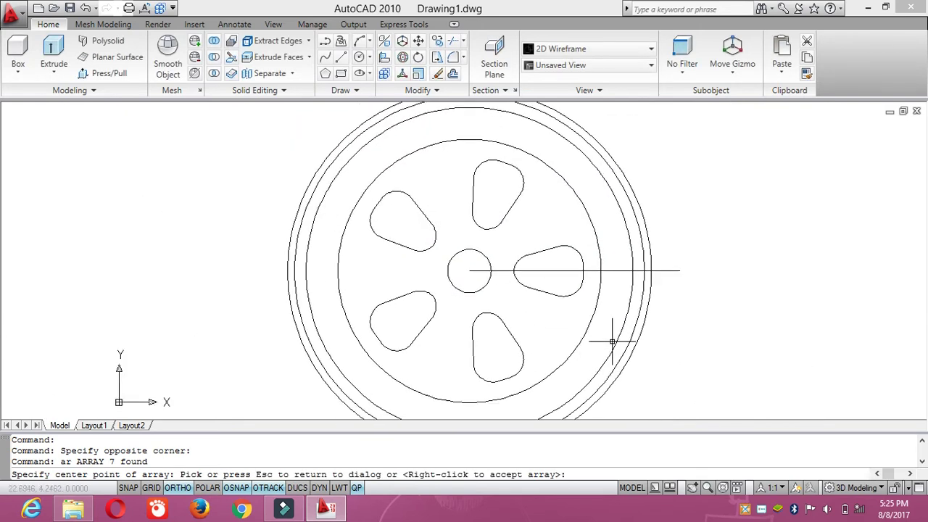
key(Escape)
click(591, 303)
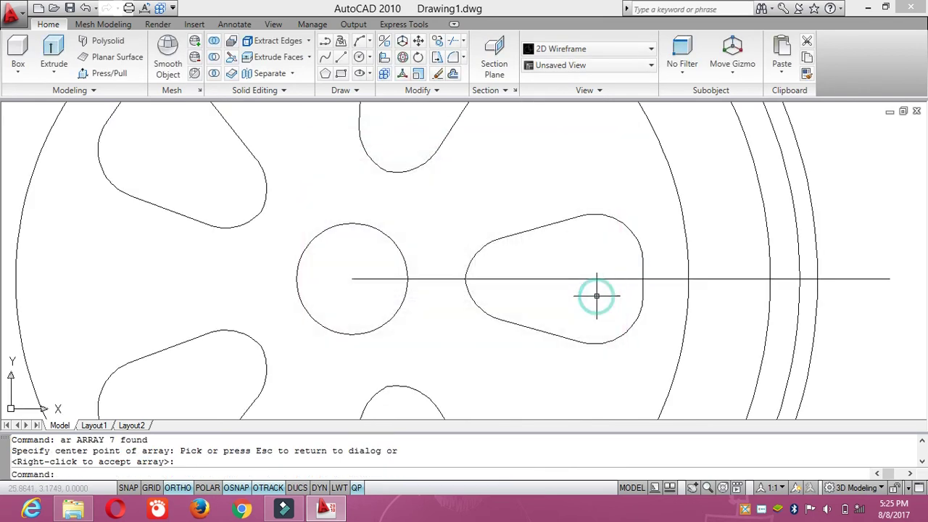
scroll(581, 300, down, 4)
scroll(576, 351, up, 2)
middle_drag(578, 328, 592, 340)
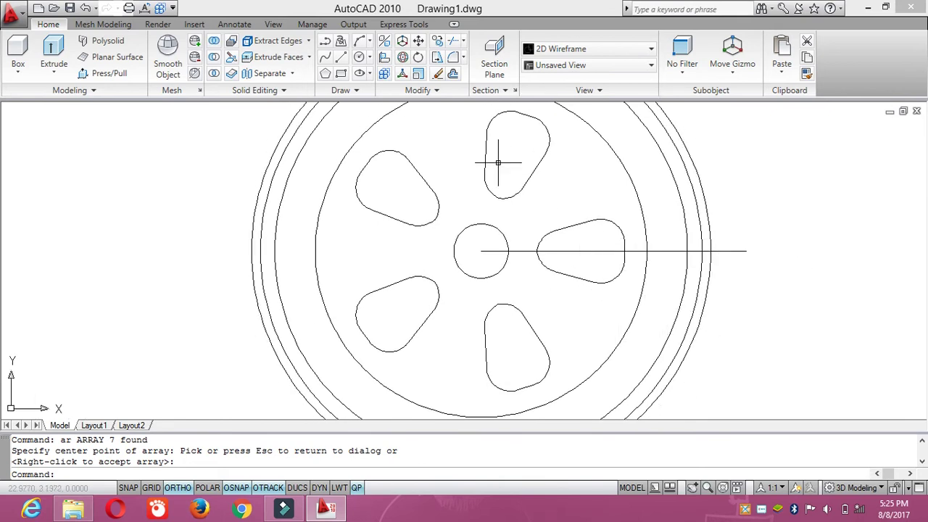
Draw a small bolt-hole circle where the line meets the rim and select it
click(359, 57)
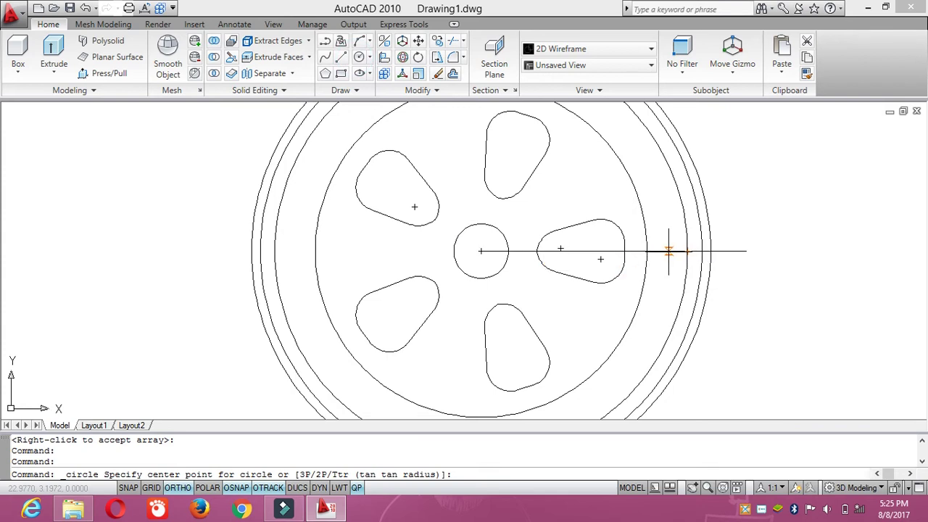
click(666, 252)
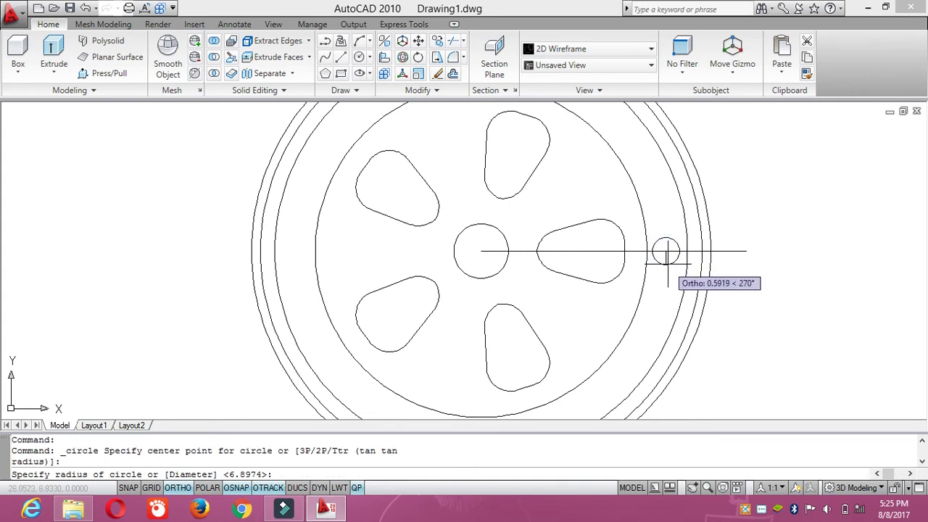
click(667, 265)
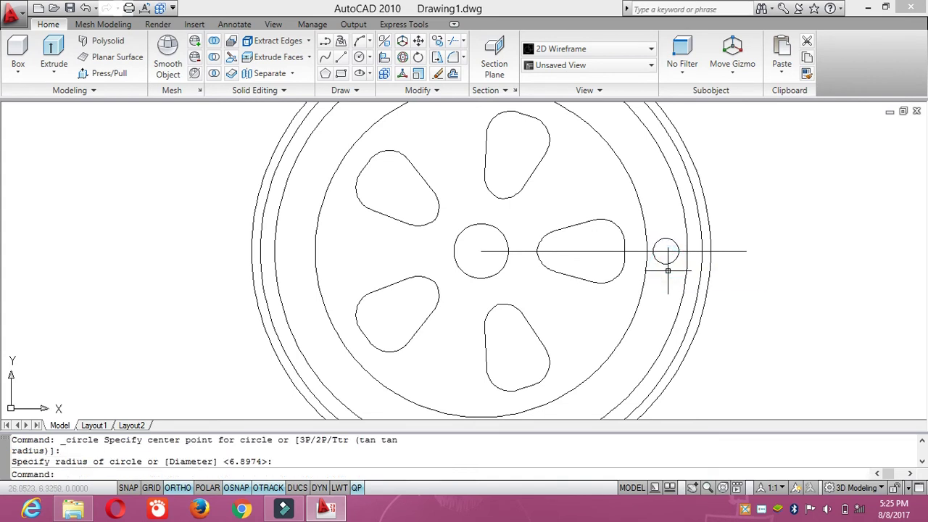
text(ar)
key(Return)
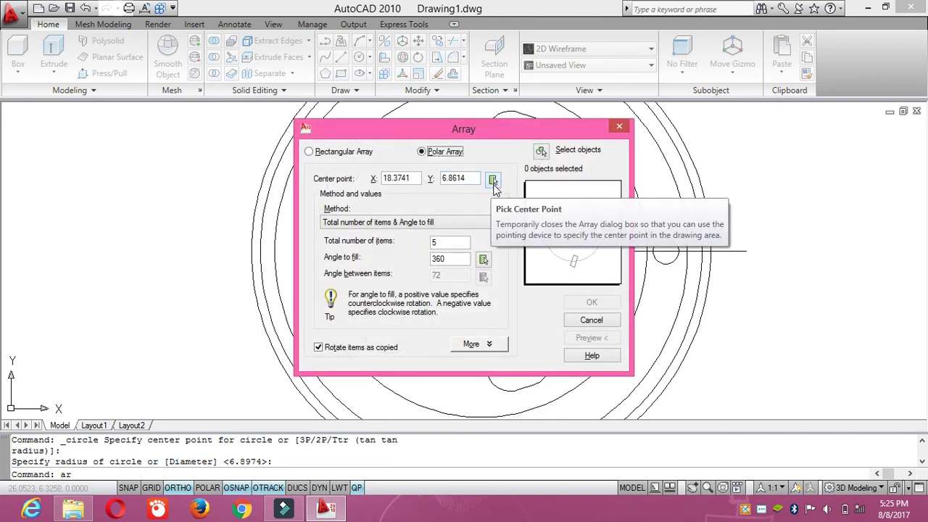
click(493, 181)
click(660, 263)
Polar-array the bolt hole into 12 copies over 360° around the hub centre
text(a)
key(Return)
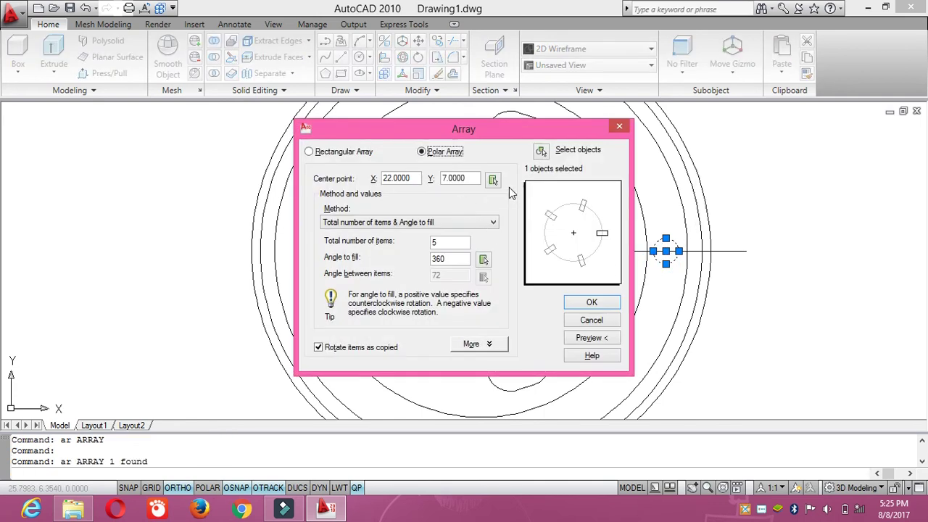
click(493, 179)
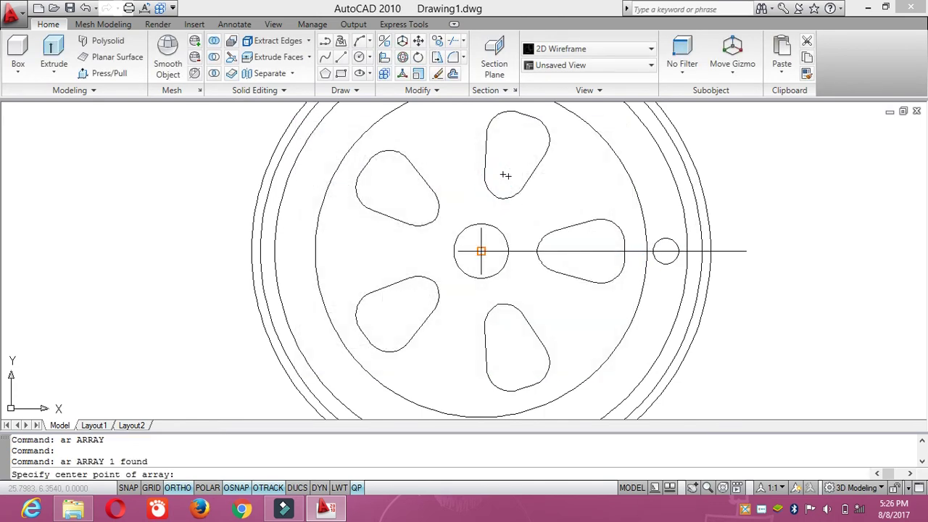
click(481, 250)
drag(443, 242, 429, 248)
text(12)
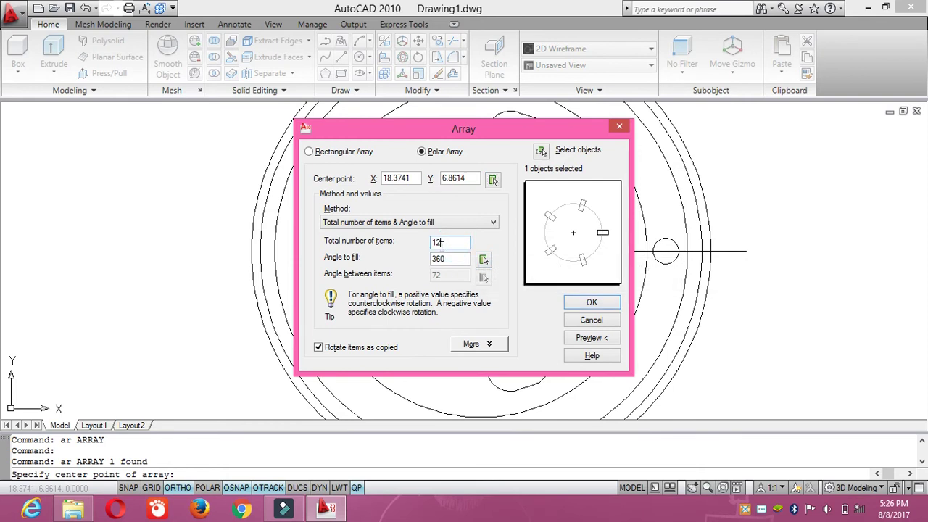
click(588, 338)
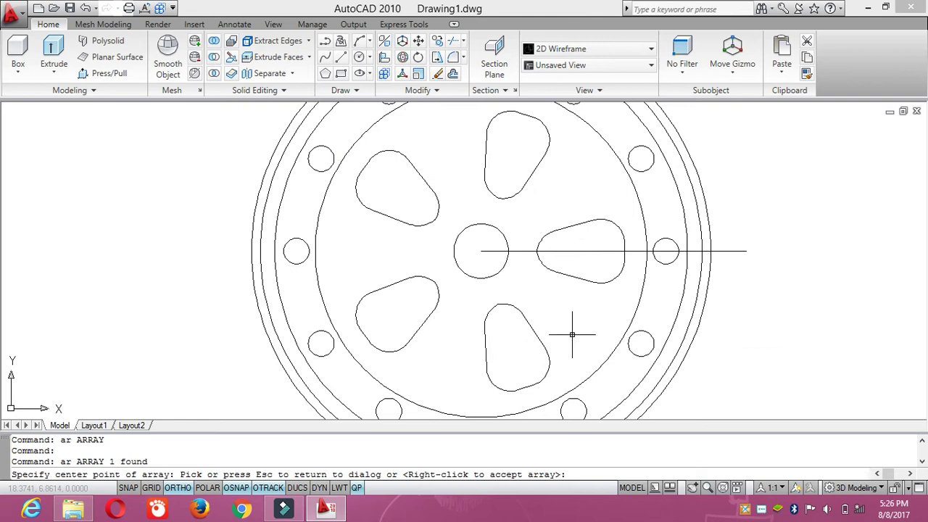
click(858, 325)
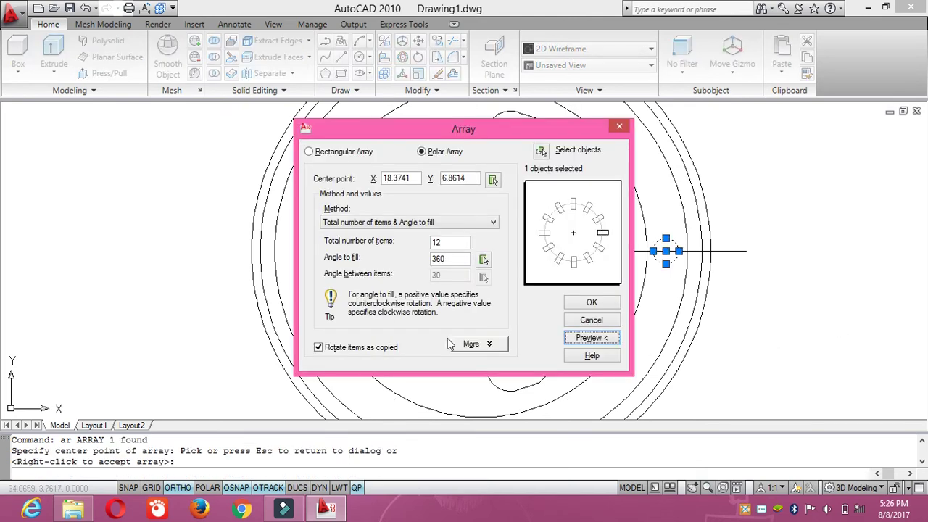
click(589, 303)
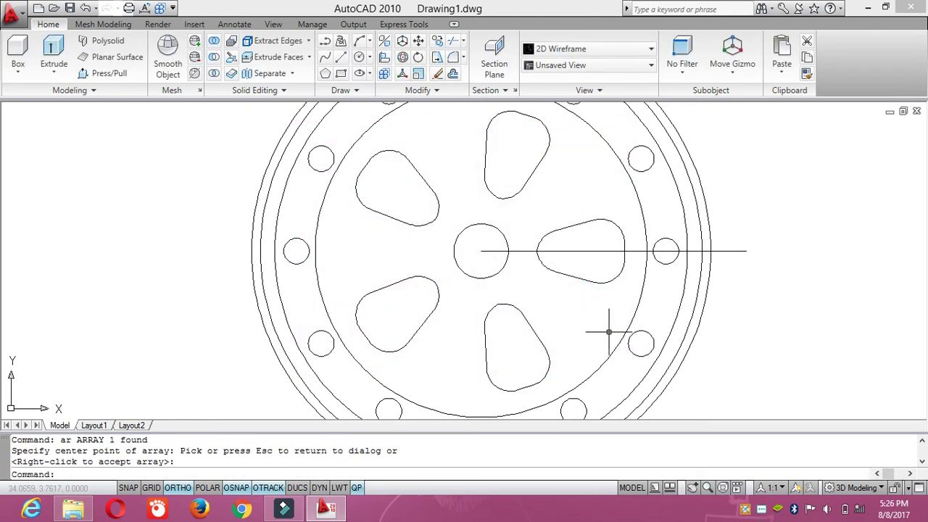
scroll(612, 322, down, 5)
scroll(597, 266, up, 3)
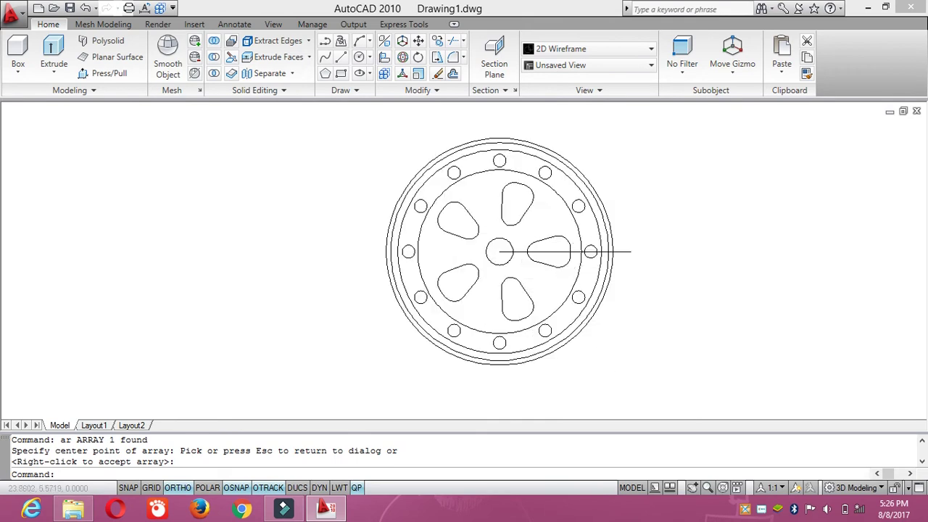
scroll(583, 239, up, 2)
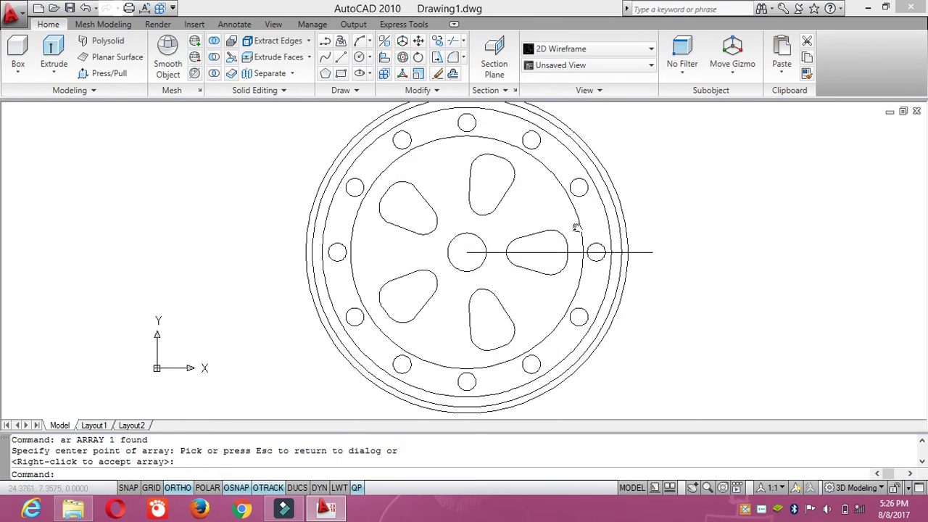
scroll(616, 246, up, 1)
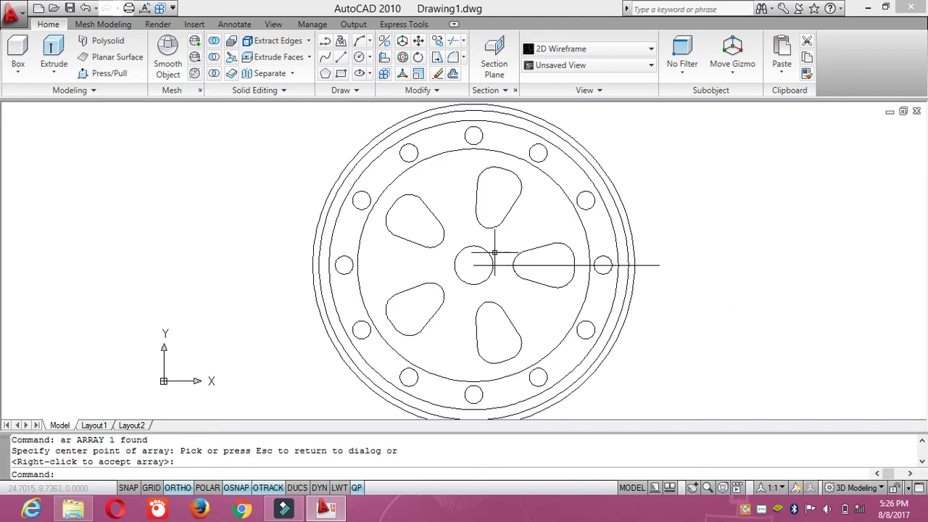
scroll(492, 265, up, 2)
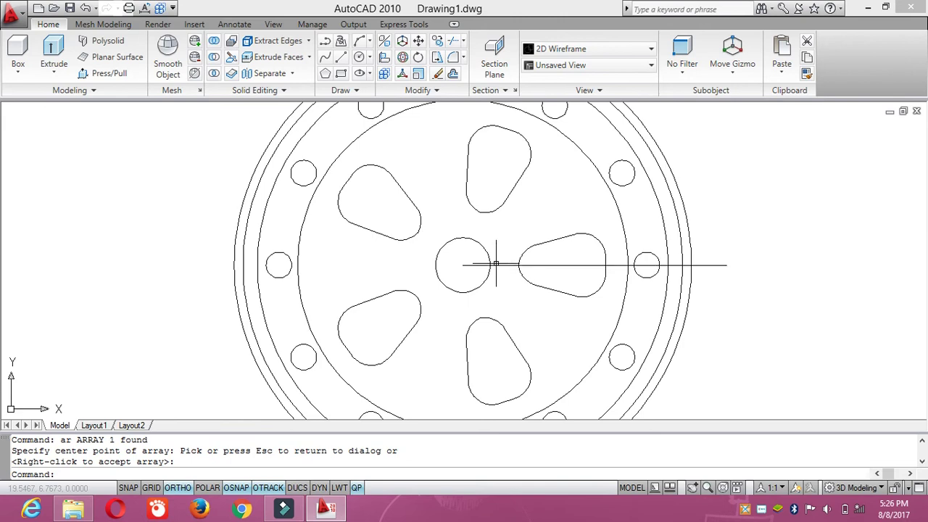
Draw a small hole circle on the hub circle's right edge
click(358, 58)
click(489, 265)
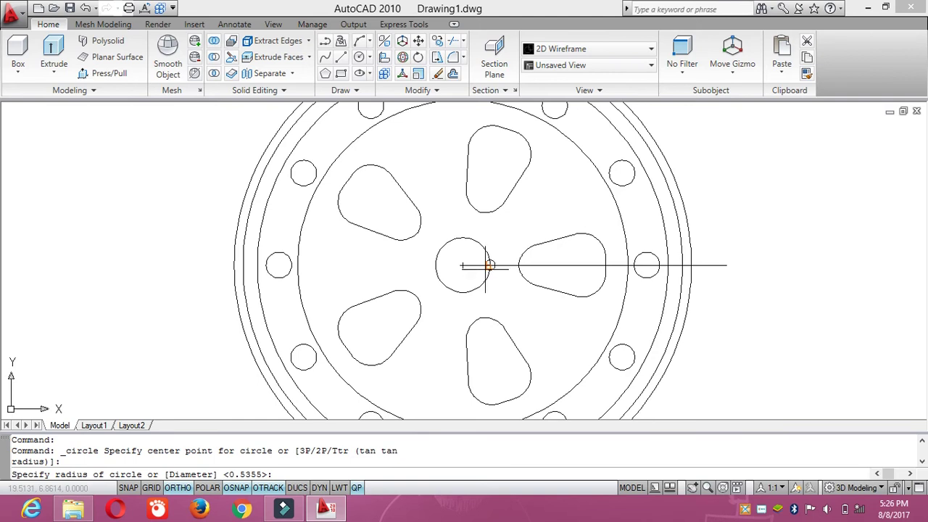
click(489, 266)
scroll(489, 265, up, 2)
scroll(489, 264, up, 1)
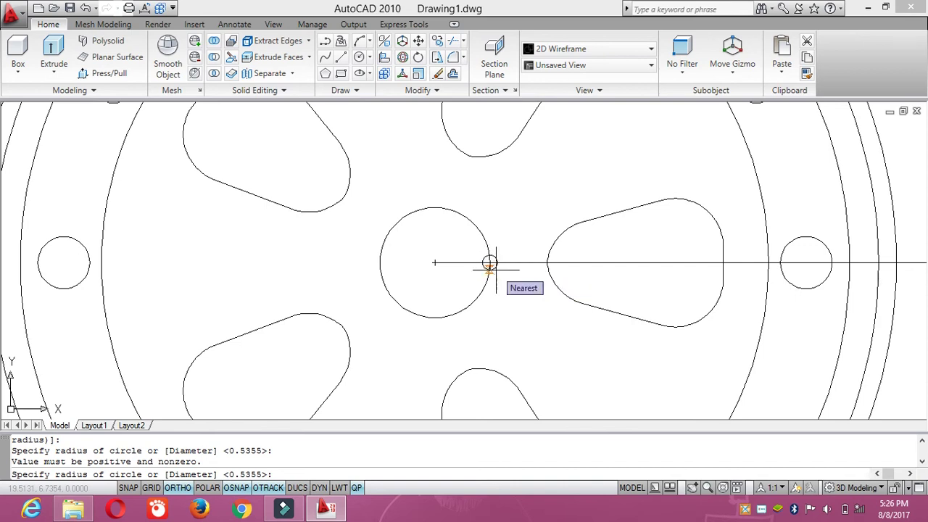
click(496, 269)
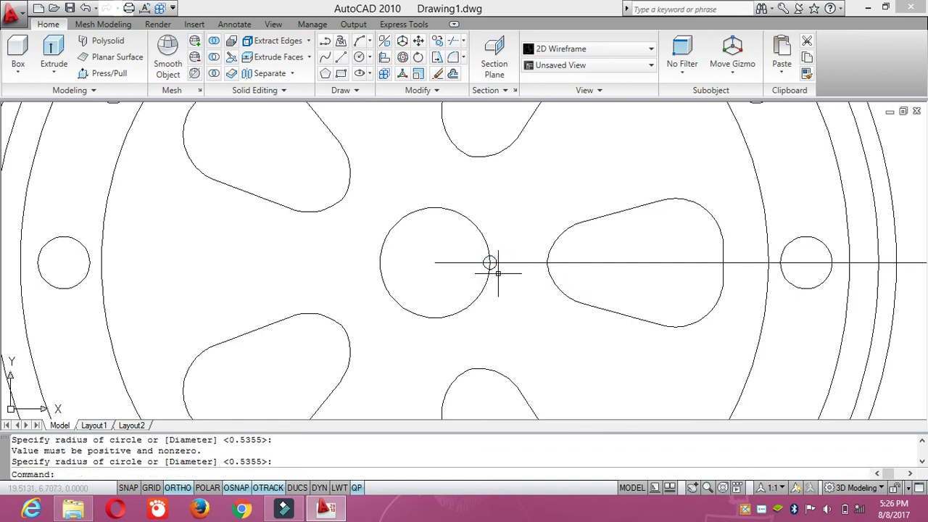
click(496, 262)
Polar-array the small hole into five copies around the hub centre
text(ar)
key(Return)
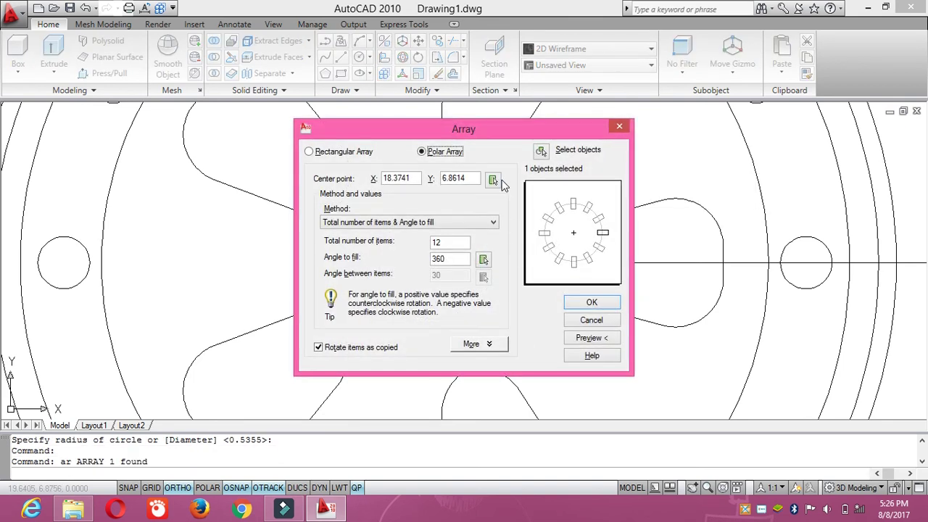
click(492, 180)
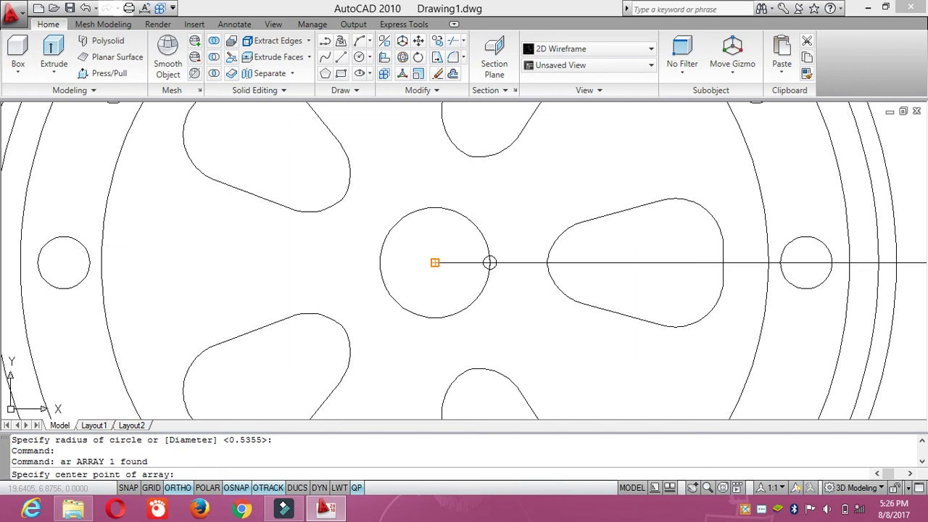
click(489, 263)
double_click(438, 242)
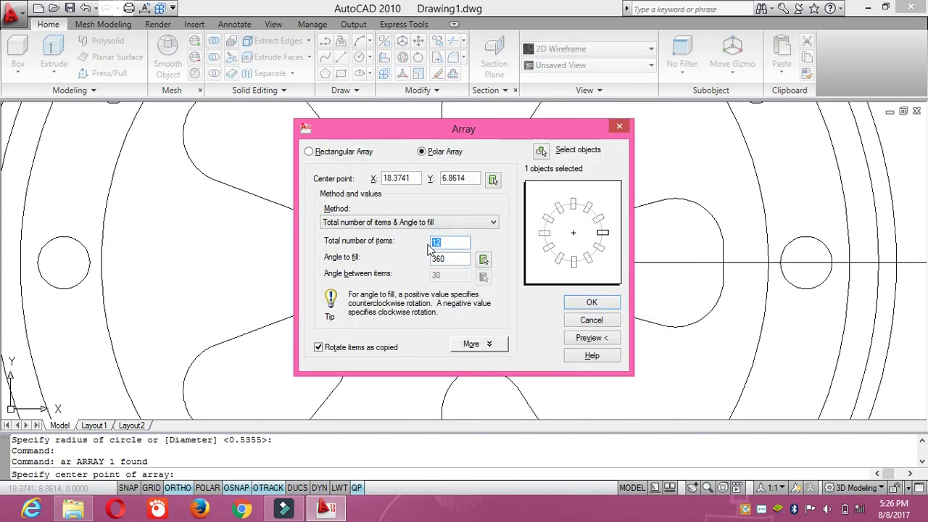
click(580, 338)
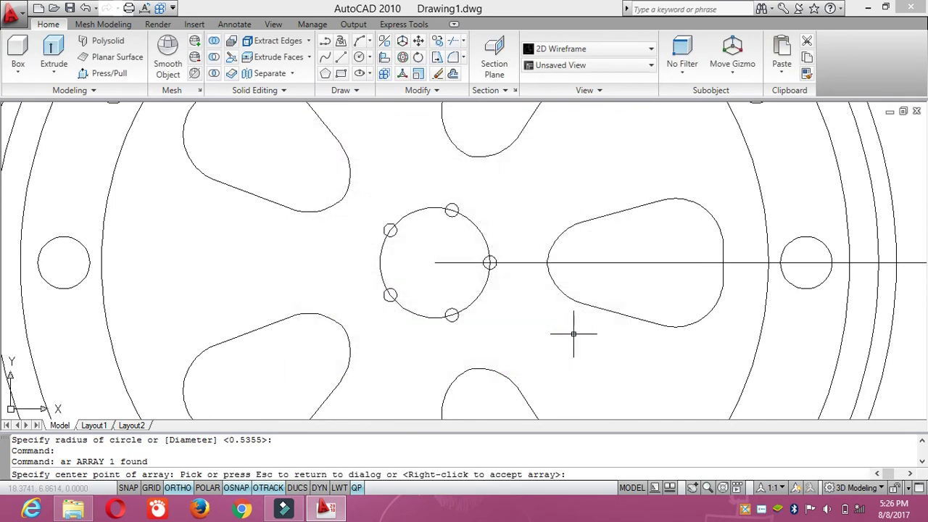
click(549, 334)
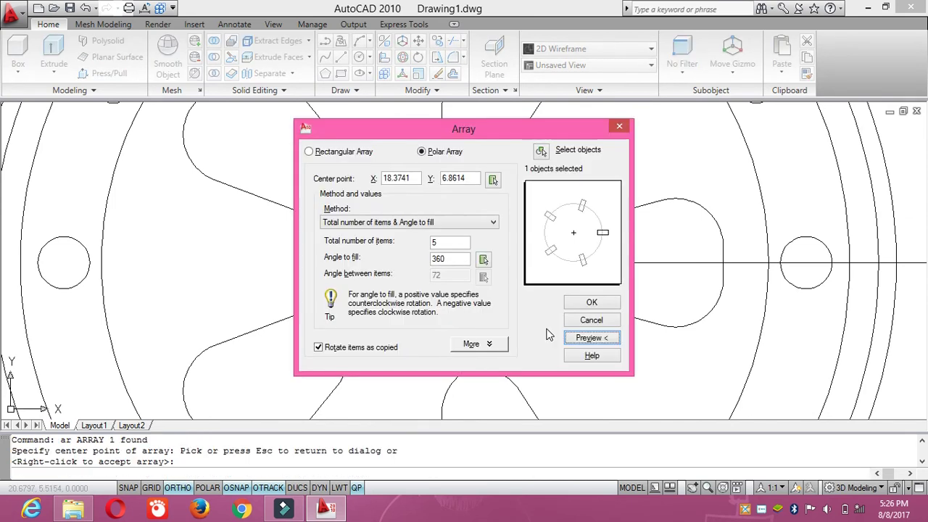
click(593, 302)
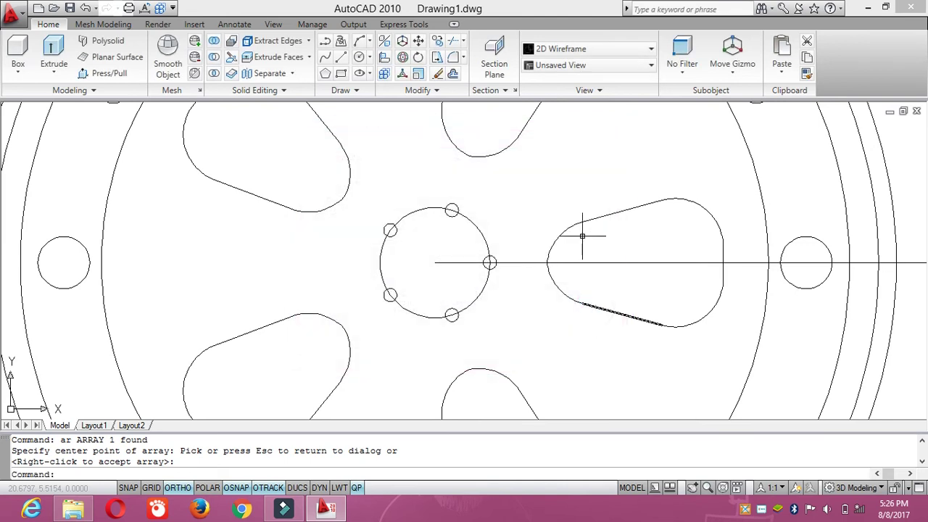
click(485, 285)
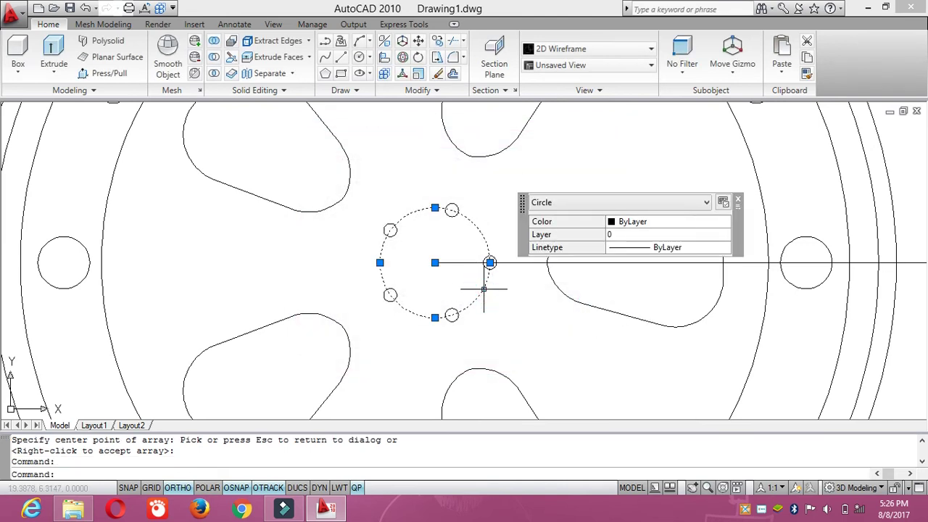
Draw an outer hub ring circle and a small central bore circle at the hub centre
key(Escape)
click(360, 57)
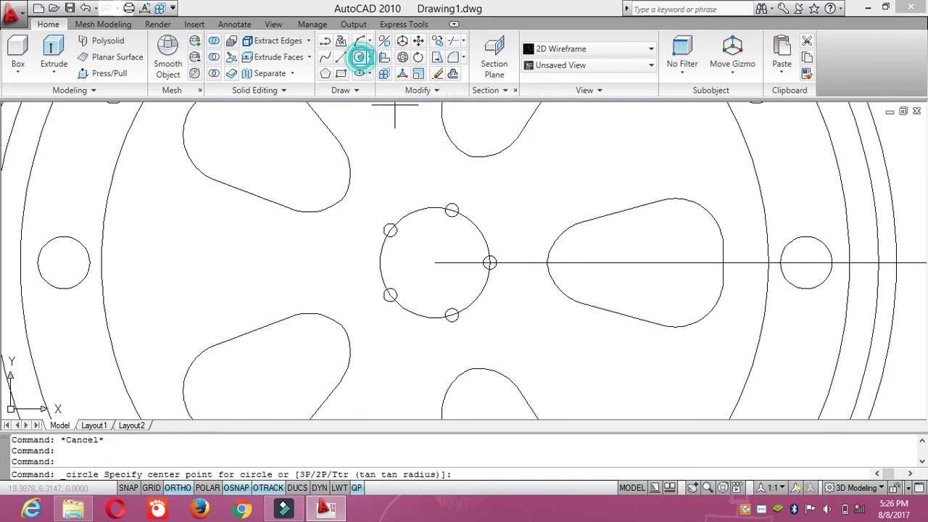
click(433, 264)
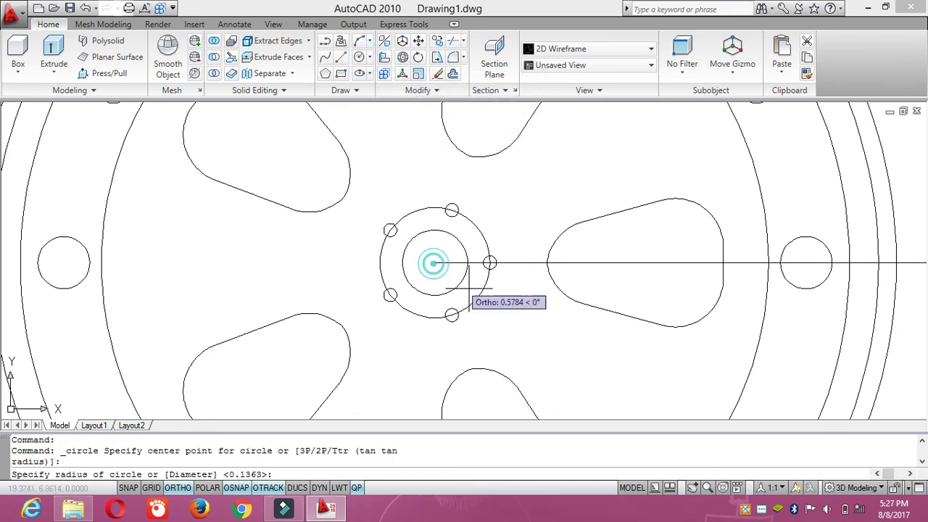
click(502, 306)
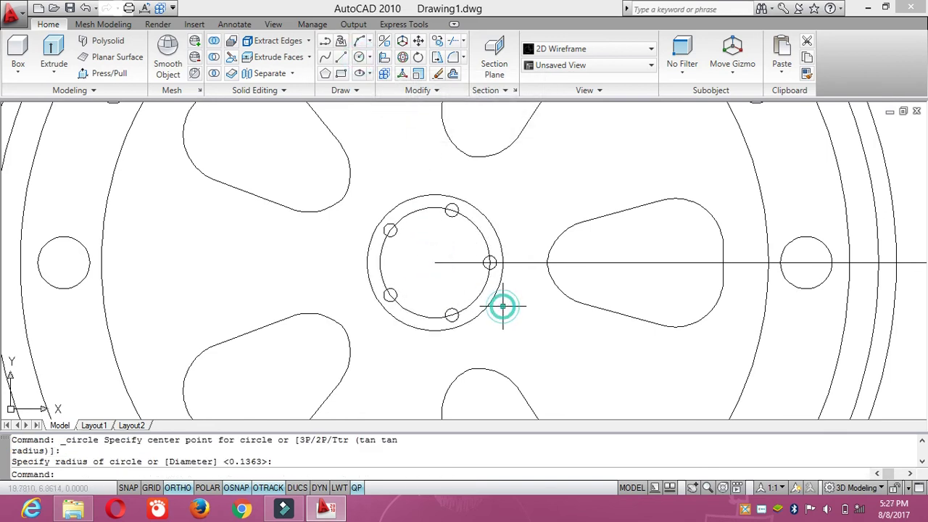
key(Return)
click(434, 262)
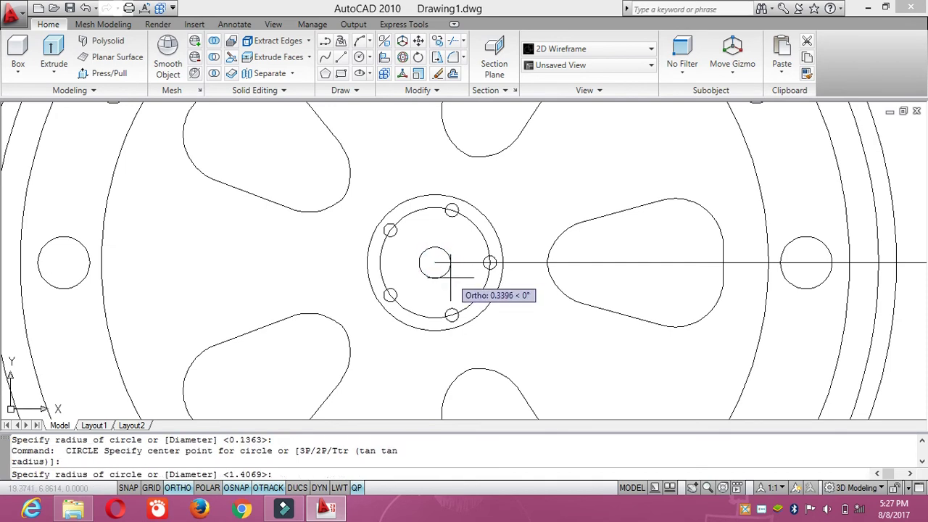
click(456, 279)
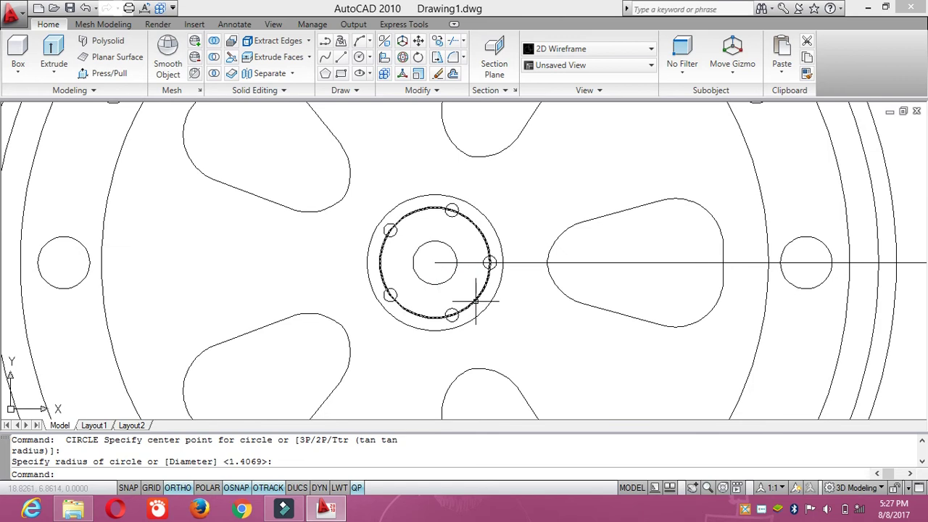
Erase the hole-centre construction circle and the horizontal construction line
click(474, 303)
text(e)
key(Return)
scroll(476, 304, down, 4)
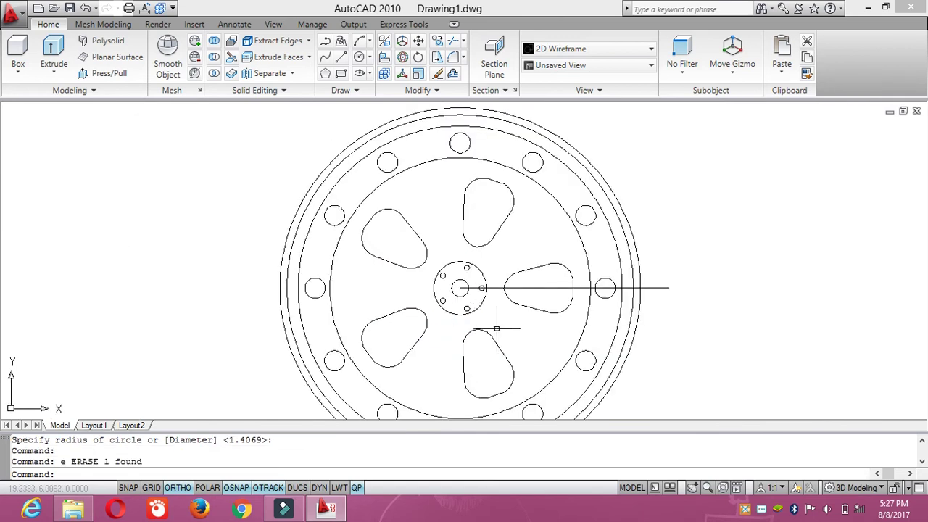
click(659, 288)
text(e)
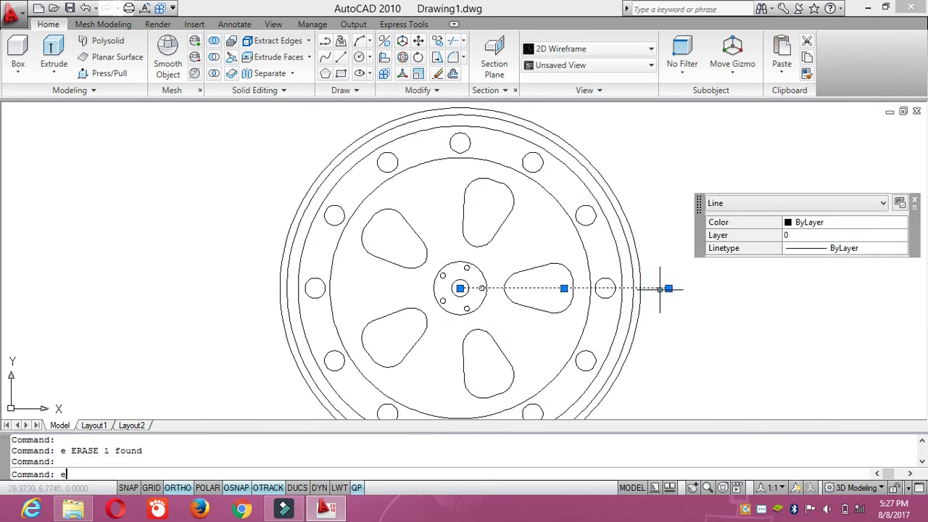
key(Return)
mouse_move(621, 314)
middle_down()
mouse_move(601, 288)
mouse_move(627, 310)
middle_up()
text(h)
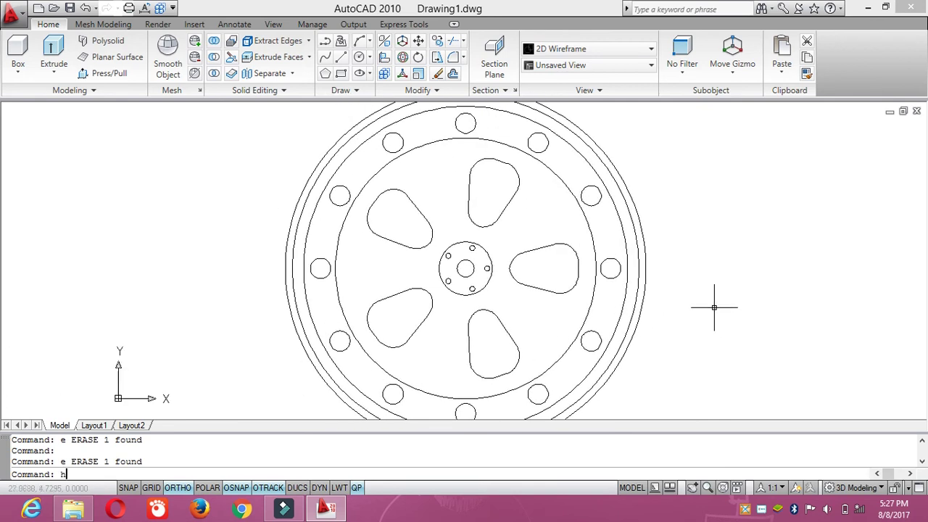
key(Return)
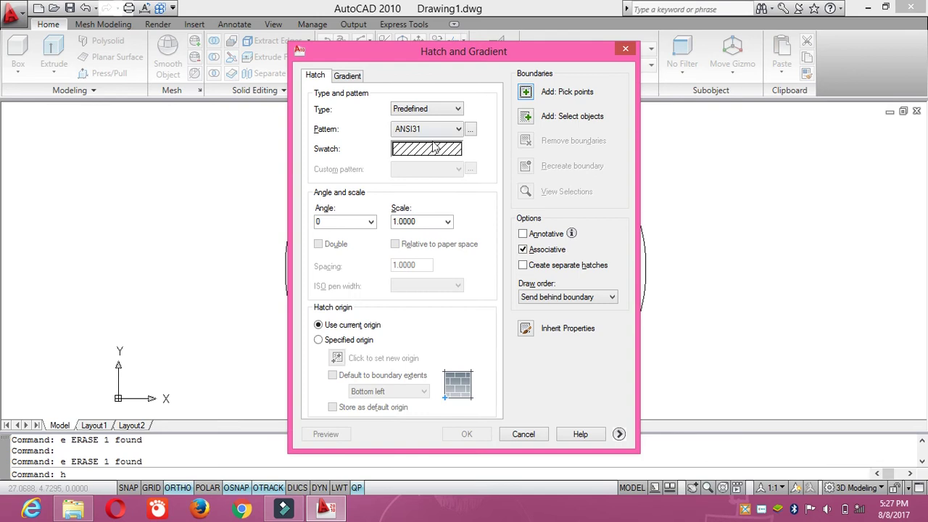
Pick the wheel body as the hatch area and preview the ANSI31 pattern
click(525, 93)
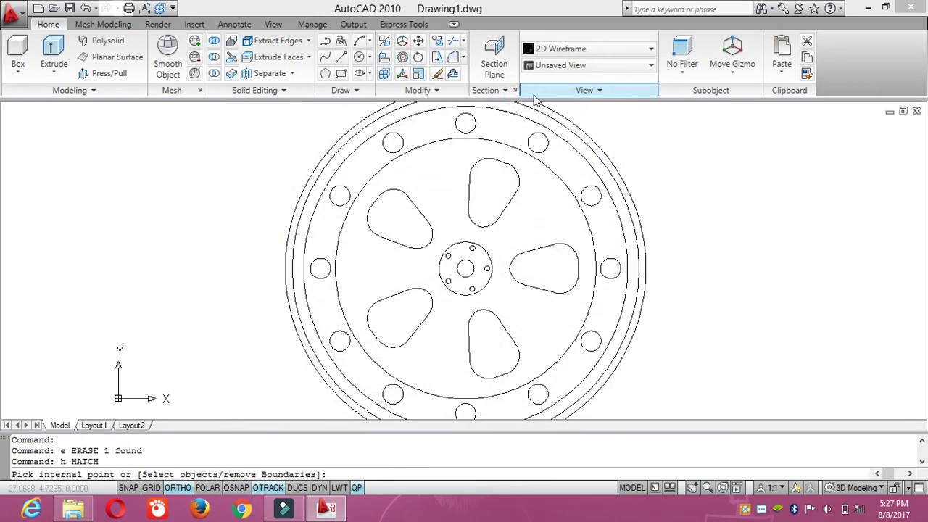
click(568, 123)
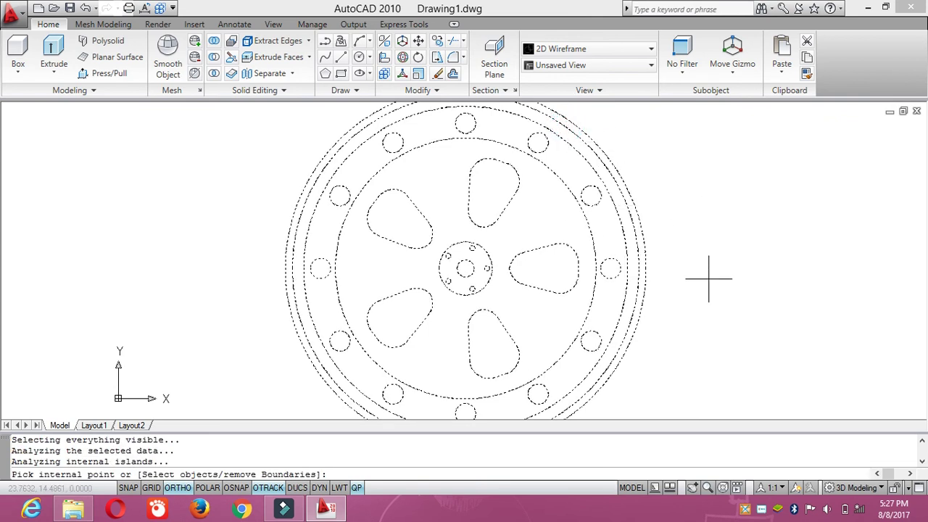
key(Return)
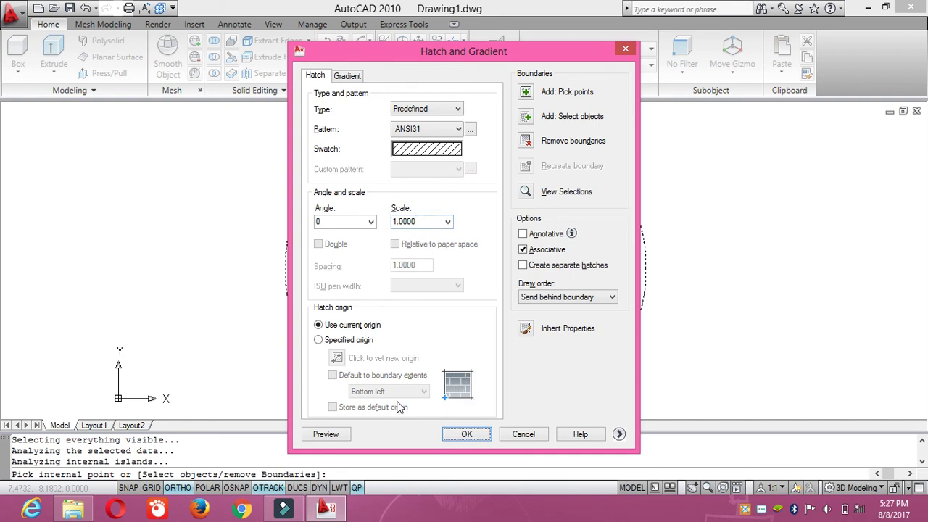
click(337, 435)
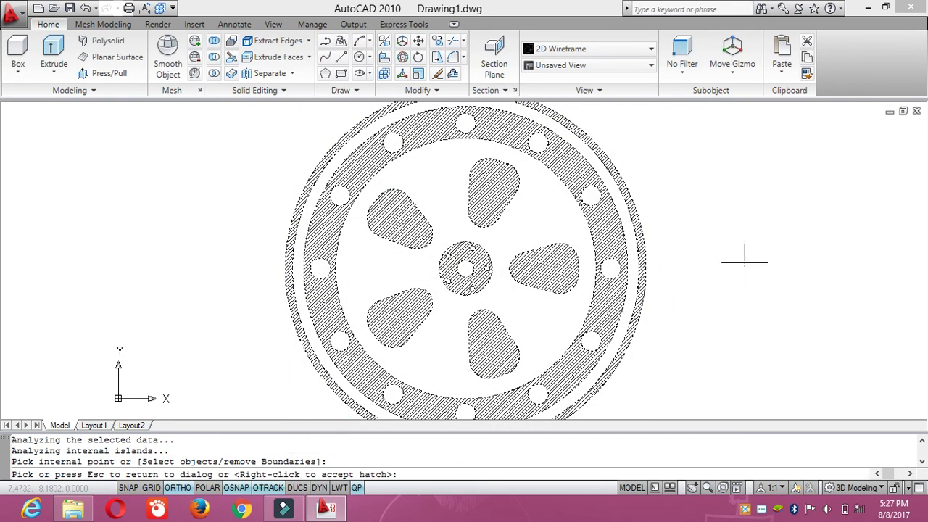
Accept the ANSI31 hatch and pan around to inspect the hatched wheel
scroll(702, 278, down, 3)
scroll(701, 282, up, 4)
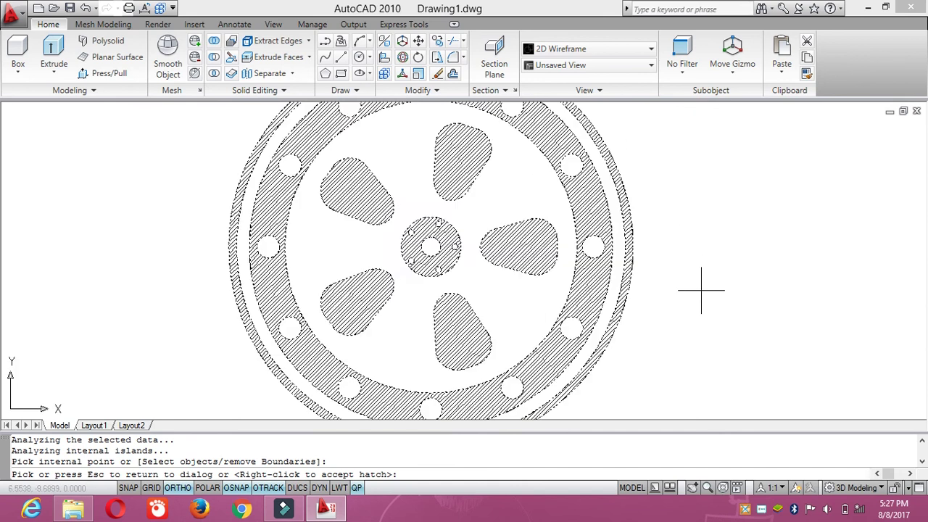
middle_drag(683, 282, 701, 281)
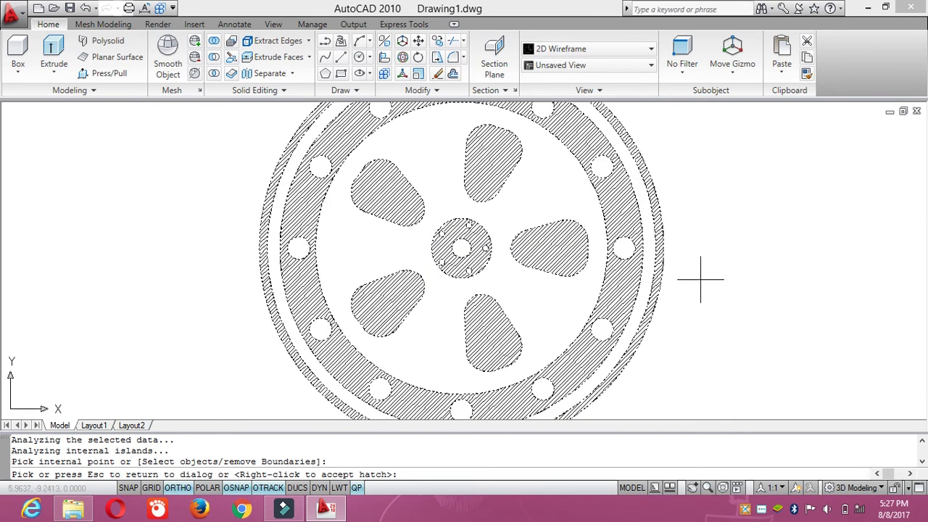
right_click(700, 279)
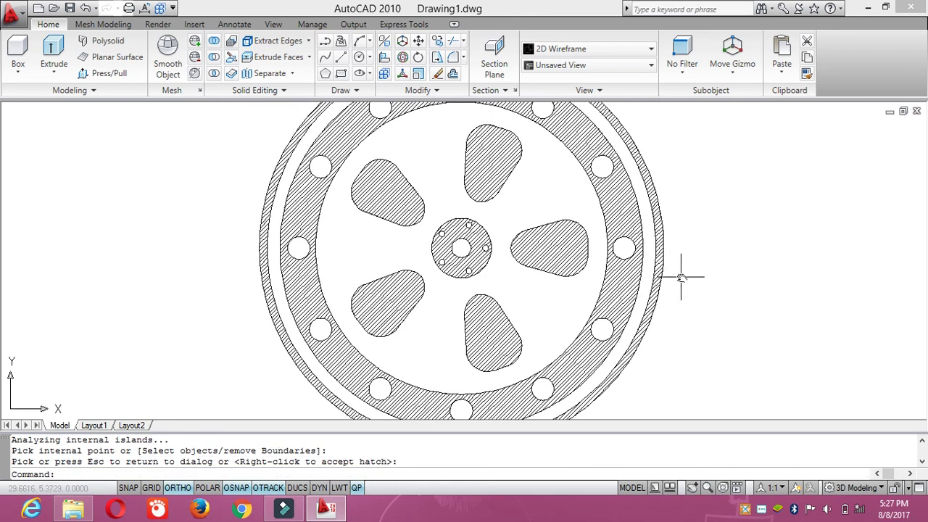
scroll(696, 272, down, 3)
scroll(679, 269, up, 1)
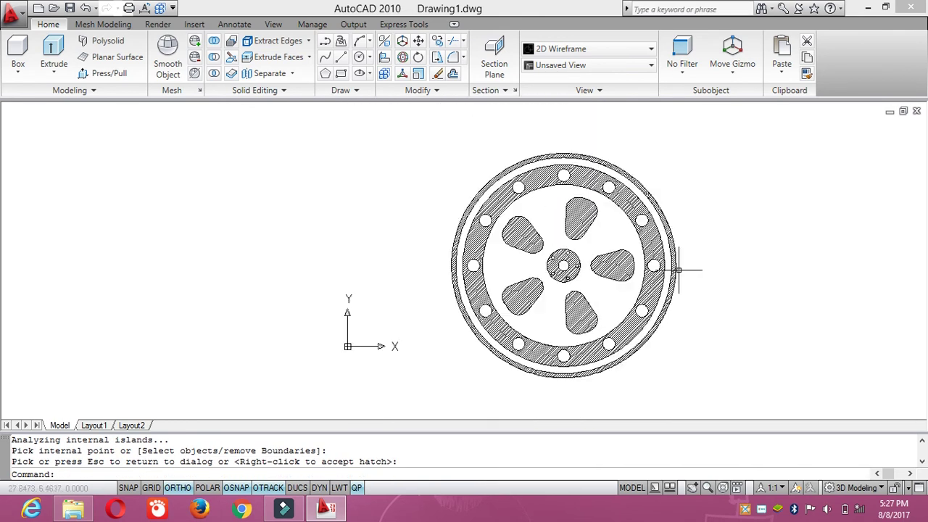
scroll(675, 293, up, 3)
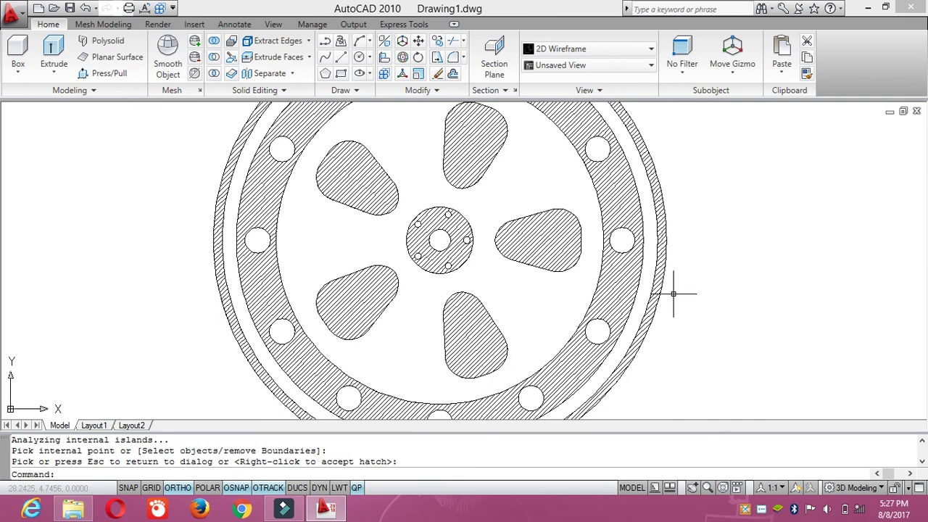
scroll(673, 294, down, 2)
middle_drag(669, 295, 646, 297)
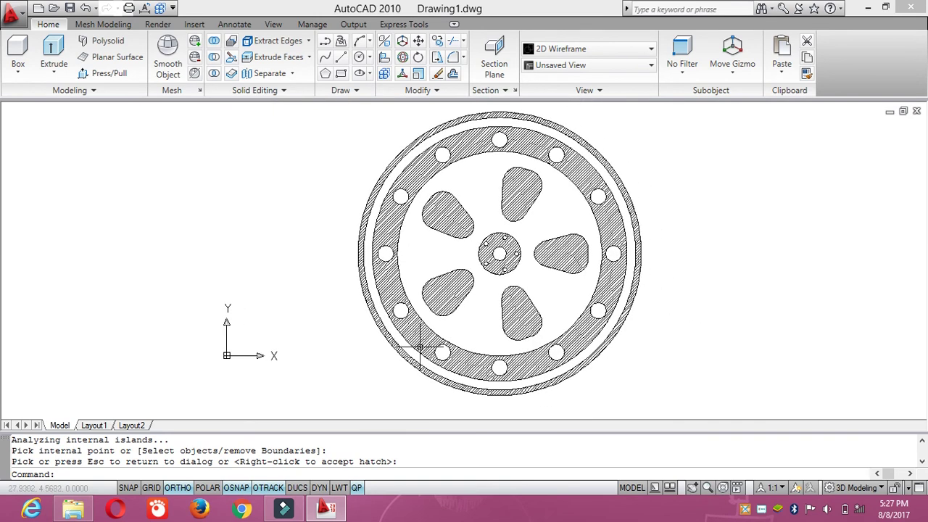
middle_drag(658, 257, 616, 265)
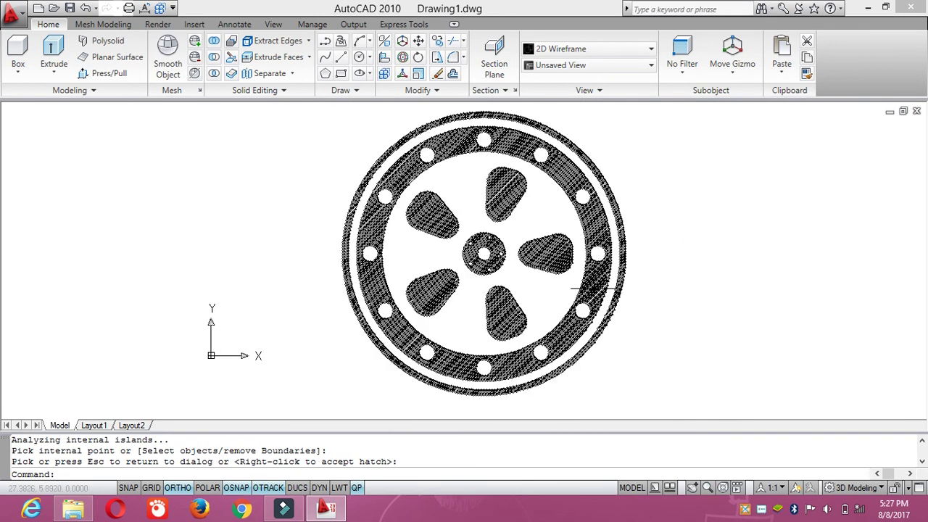
middle_drag(692, 266, 683, 264)
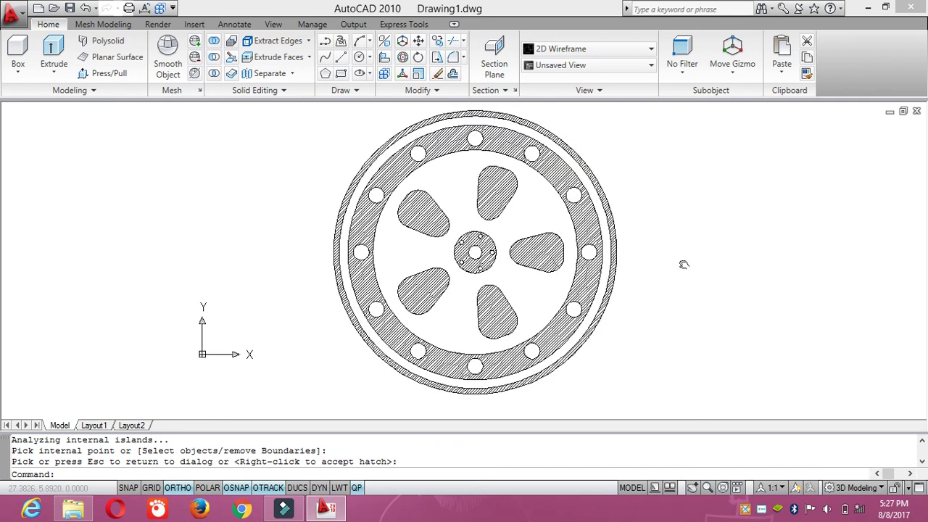
Change the wheel hatch's colour to Red
click(594, 267)
click(737, 205)
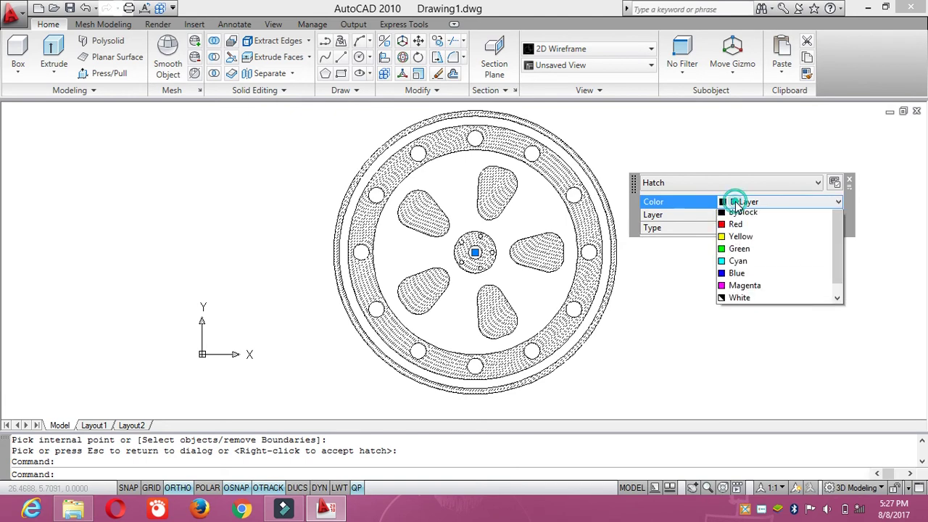
click(728, 241)
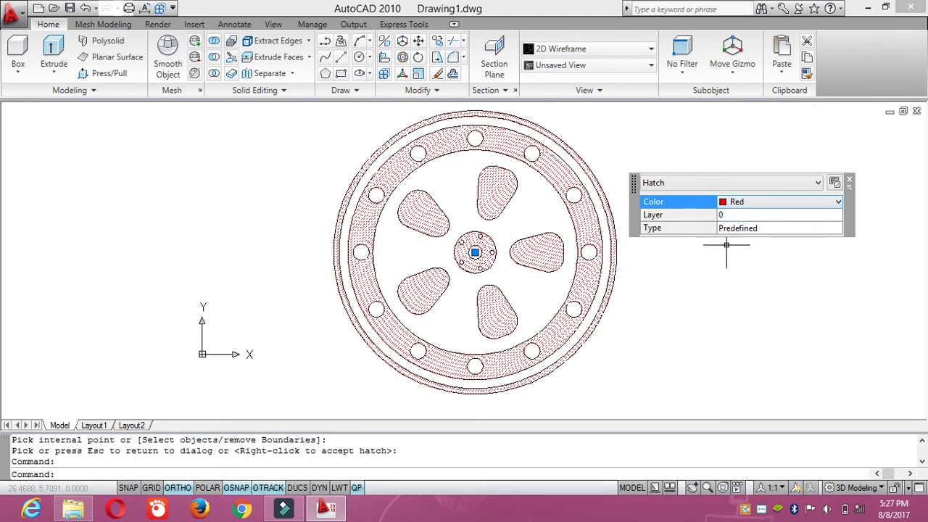
Set the hatch scale to .01 and pick the rim band as the hatch area
key(Return)
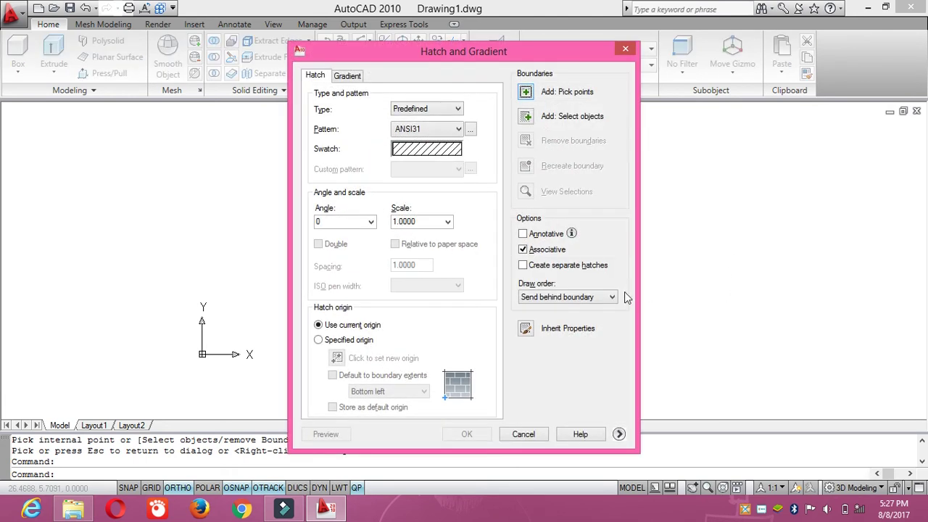
double_click(434, 223)
text(.01)
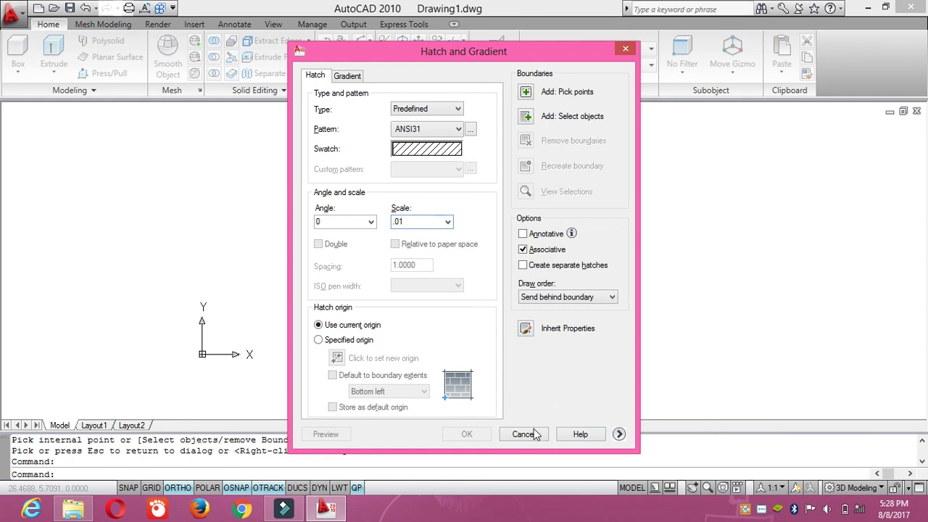
click(527, 92)
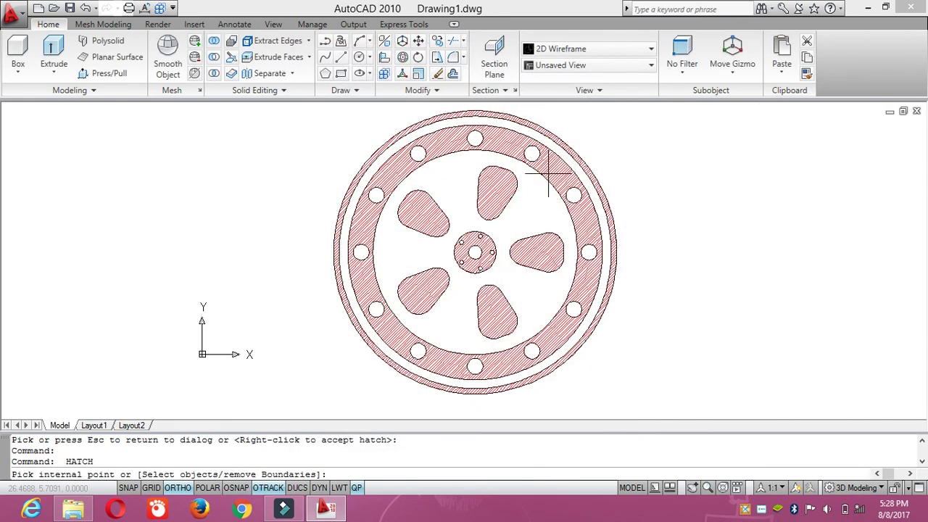
click(552, 173)
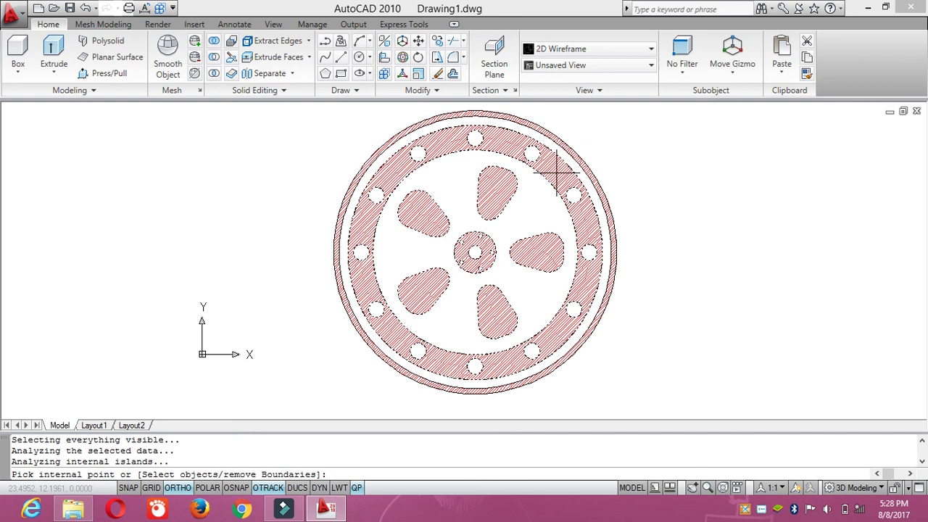
right_click(557, 173)
click(571, 185)
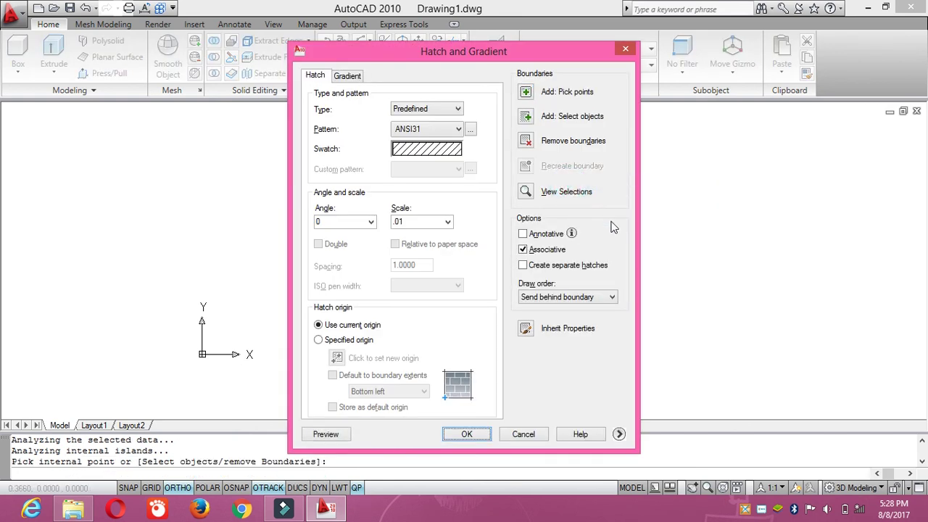
Preview the .01-scale hatch and apply it to the wheel
click(325, 434)
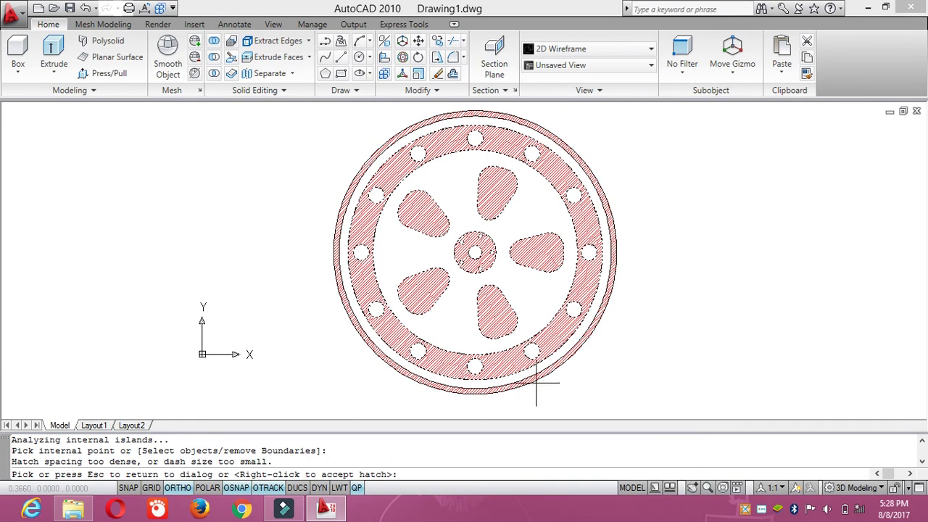
click(532, 381)
double_click(410, 222)
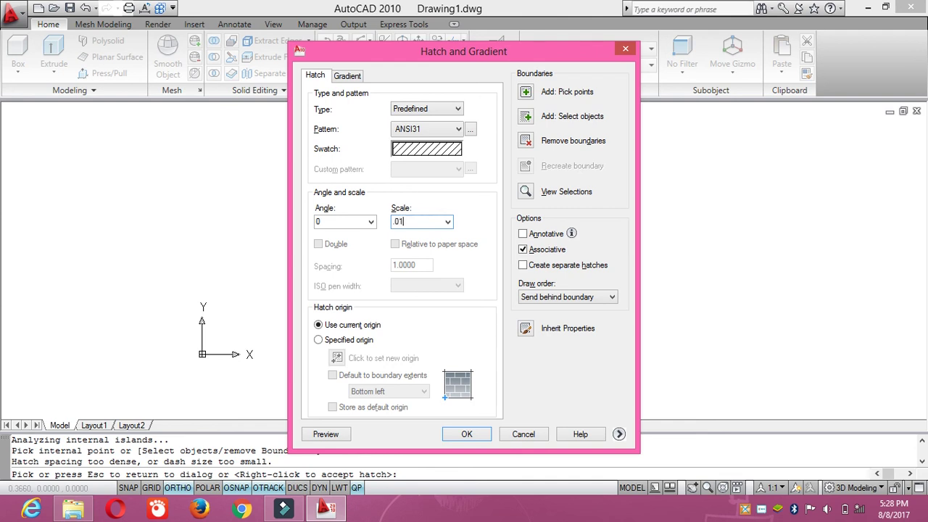
click(328, 437)
click(806, 270)
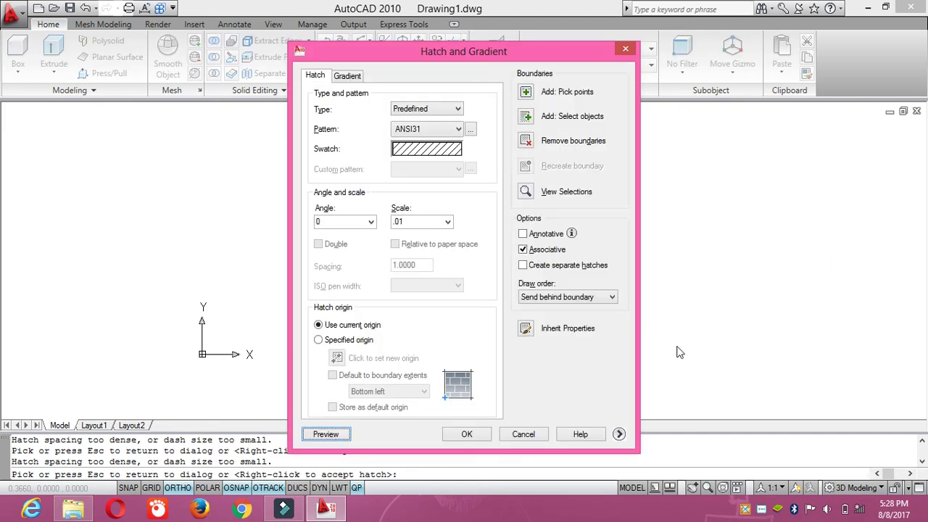
click(474, 437)
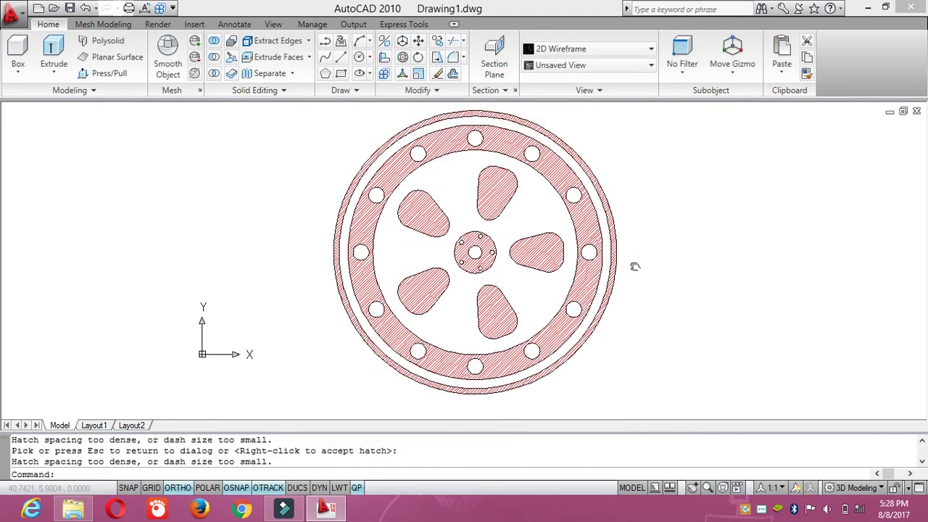
scroll(527, 223, down, 1)
scroll(527, 224, up, 3)
scroll(526, 217, down, 6)
scroll(526, 221, up, 5)
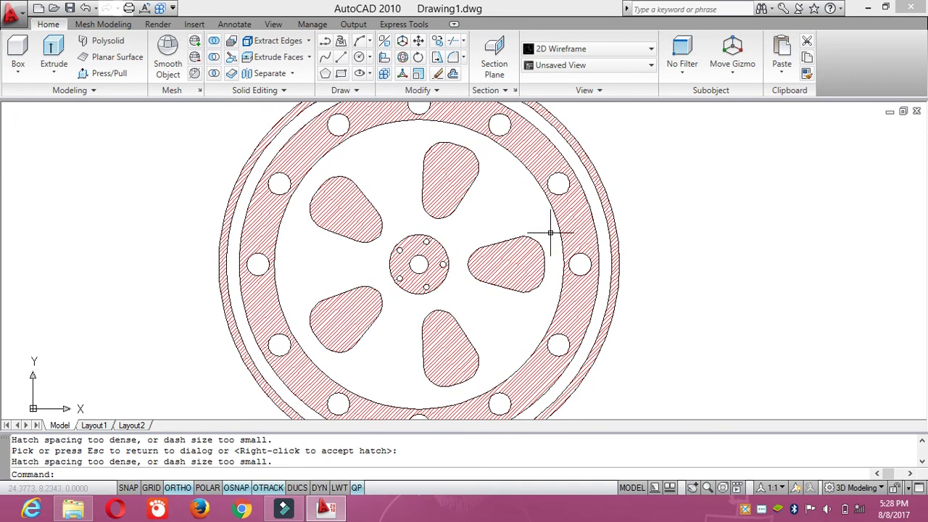
middle_drag(425, 311, 467, 287)
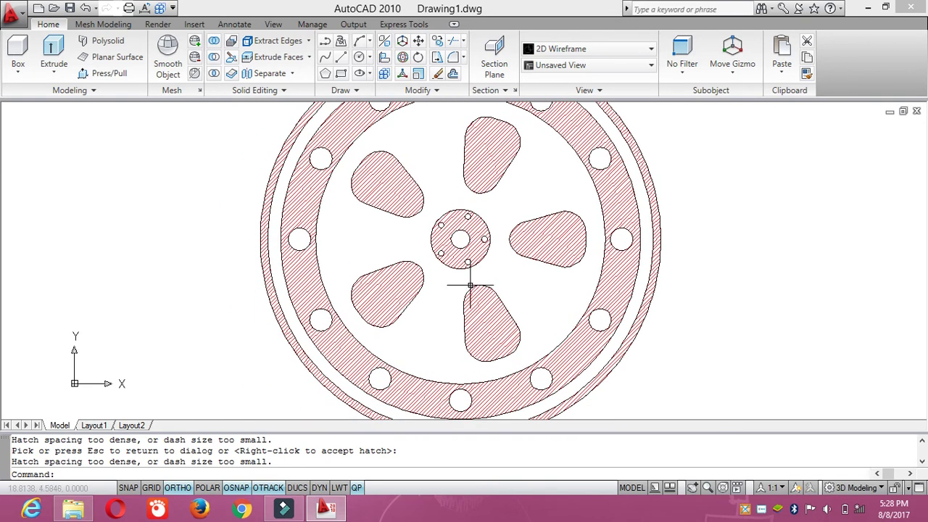
scroll(468, 281, down, 3)
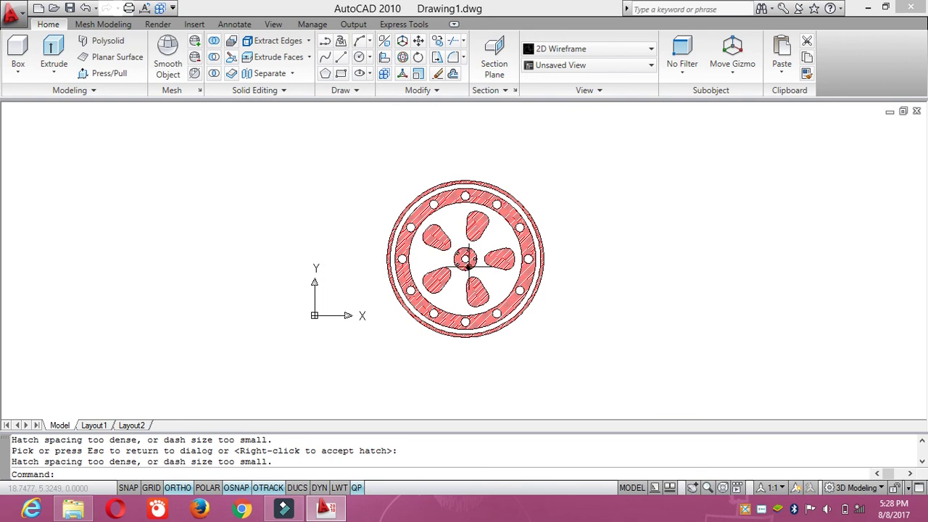
scroll(468, 257, up, 1)
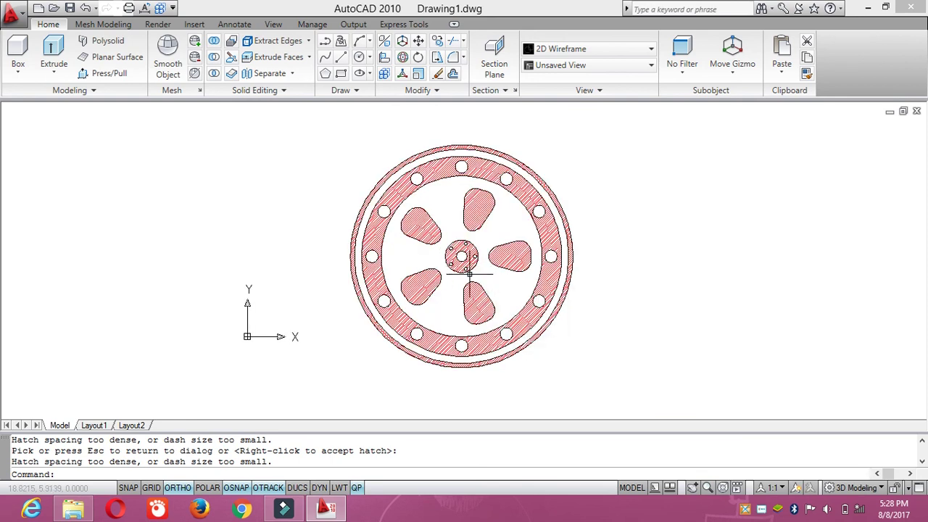
middle_drag(620, 286, 609, 264)
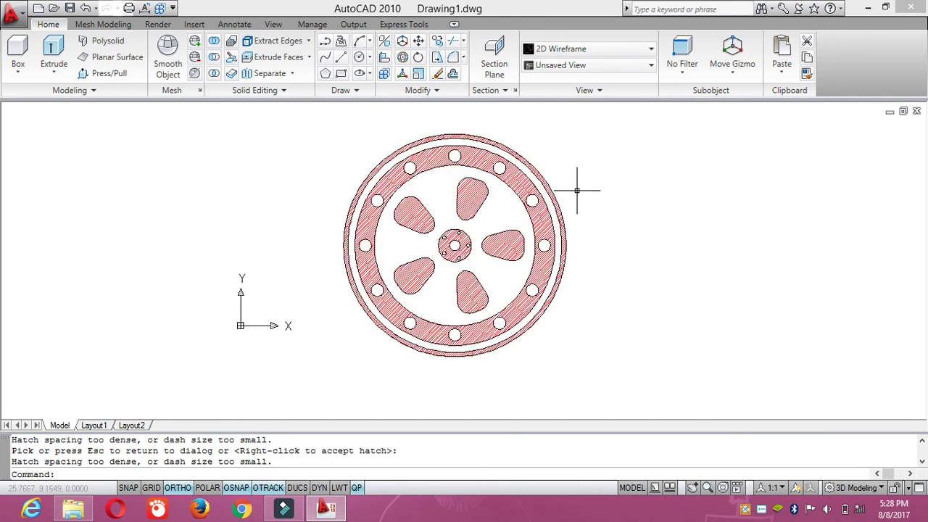
scroll(577, 187, up, 2)
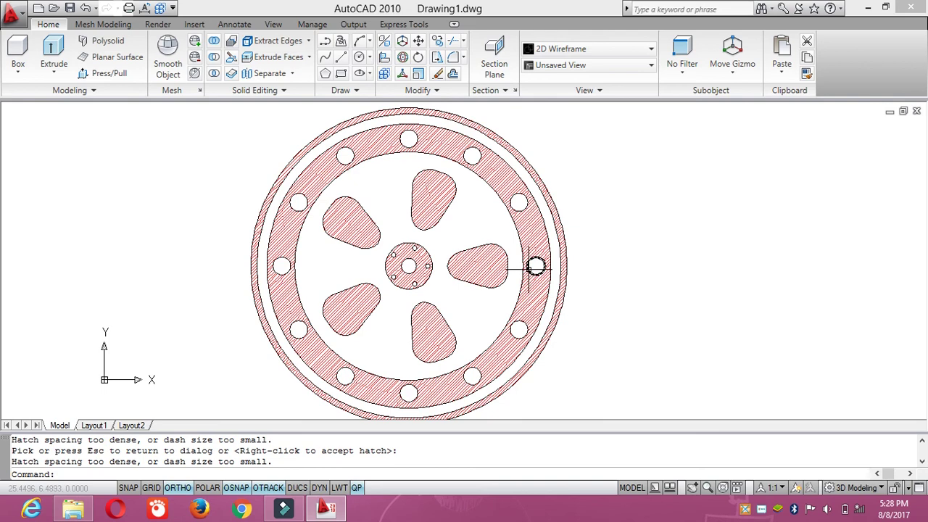
middle_drag(525, 271, 523, 266)
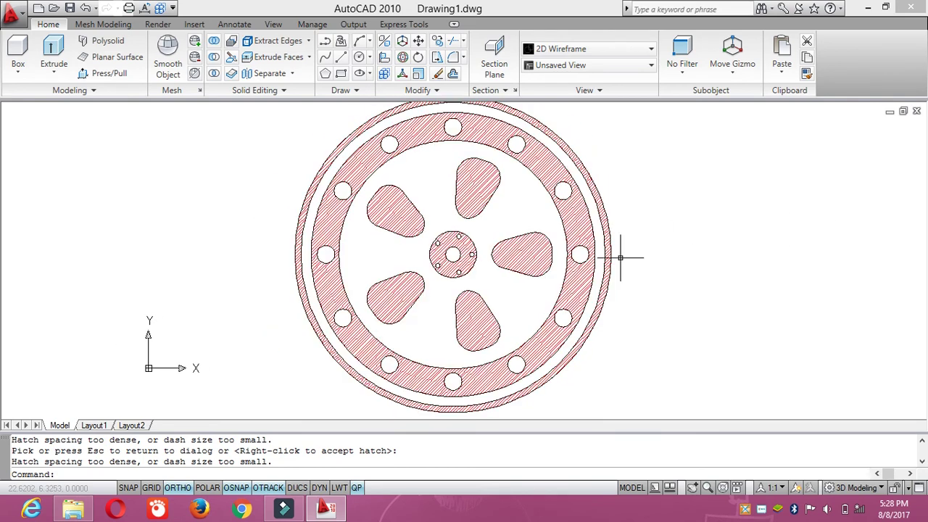
click(591, 227)
Switch the hatch colour from Red to Blue and close the Hatch and Gradient dialog
click(733, 160)
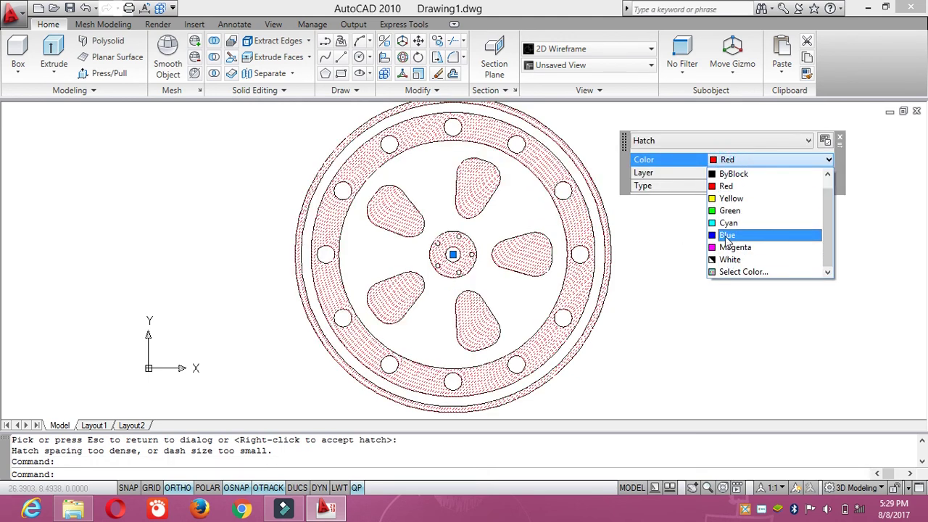
click(727, 236)
key(Escape)
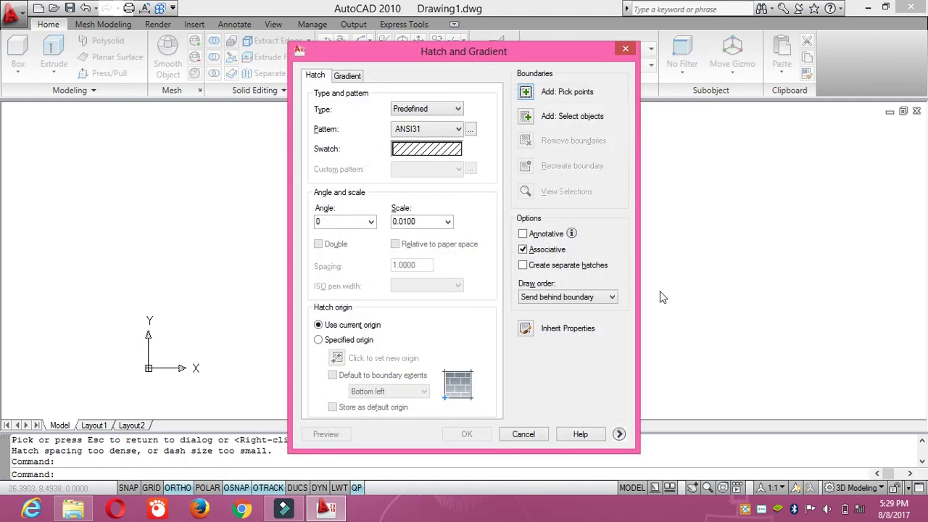
click(521, 434)
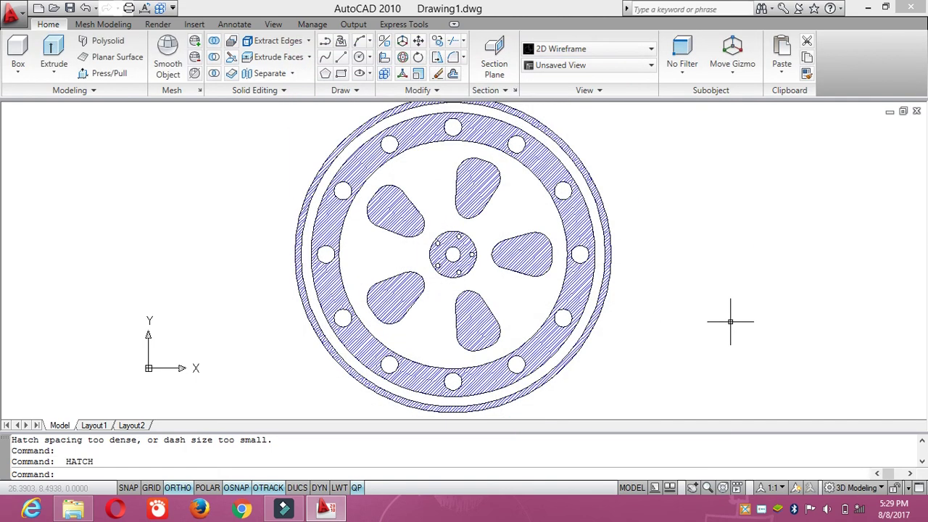